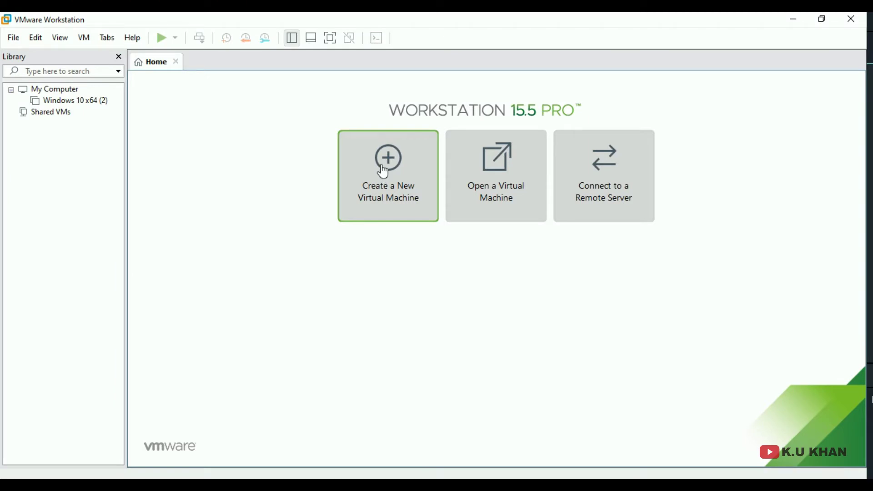
# - Start a new virtual machine from the File menu using the Typical configuration
pyautogui.click(14, 38)
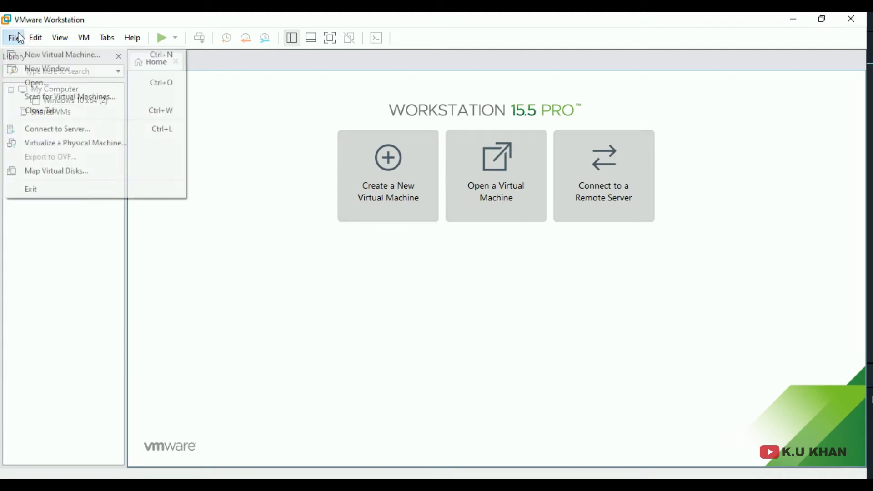
pyautogui.click(69, 56)
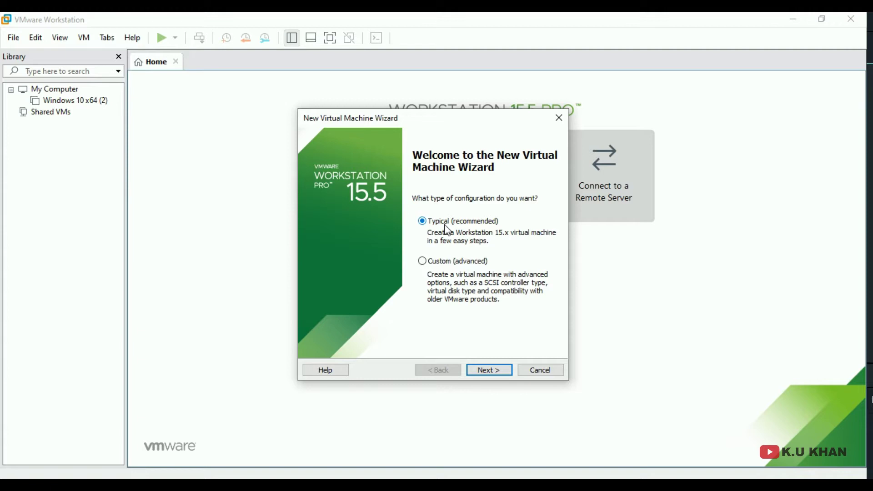
pyautogui.click(492, 370)
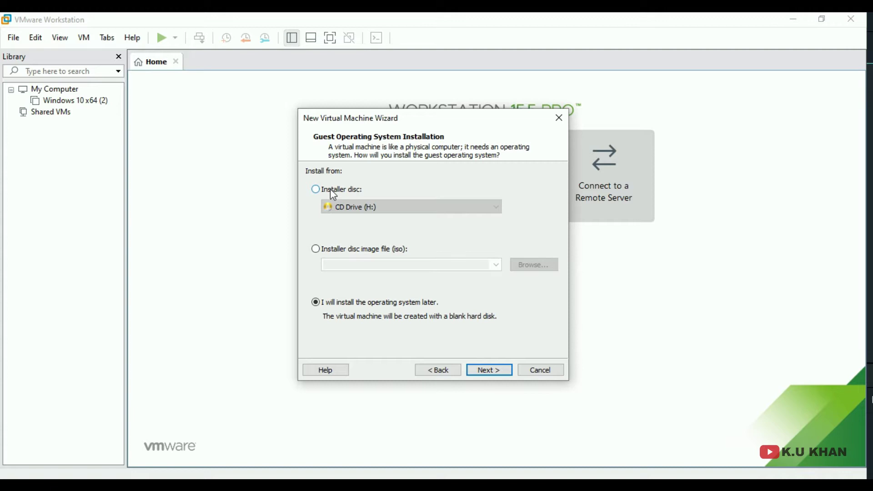
# - Choose the installer disc image option and select the Windows 10 ISO from the win 10 folder
pyautogui.click(330, 190)
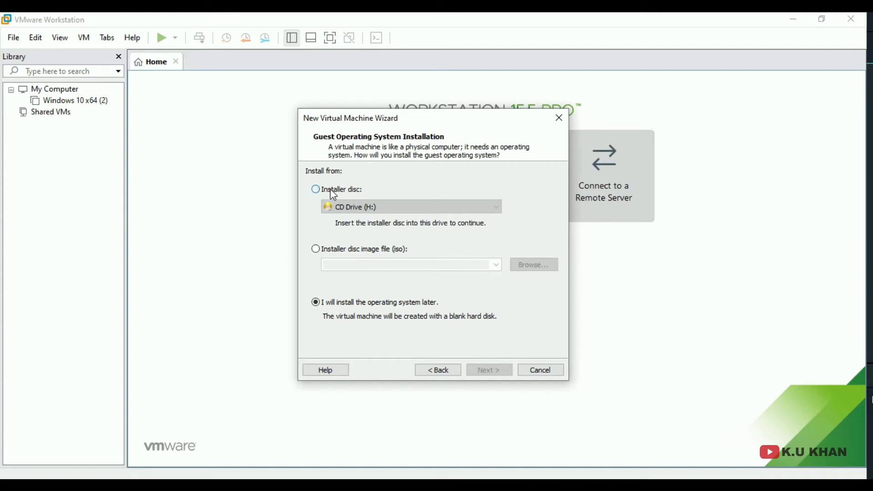
pyautogui.click(331, 207)
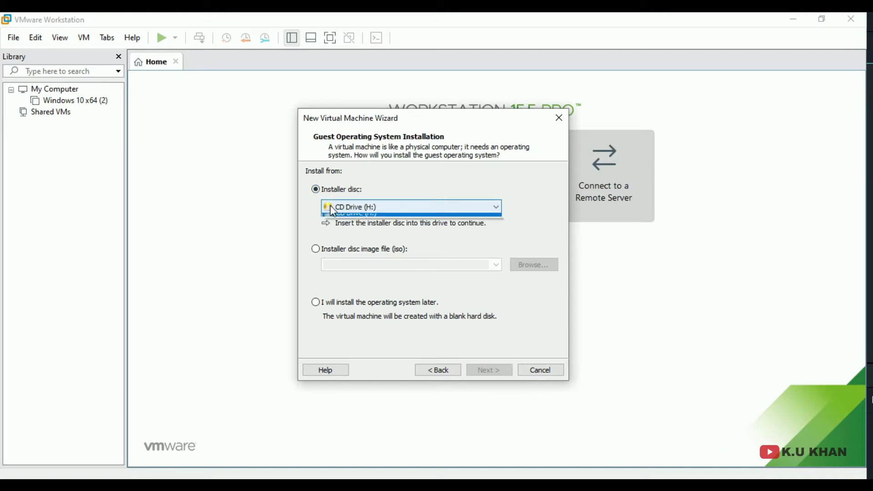
pyautogui.click(358, 206)
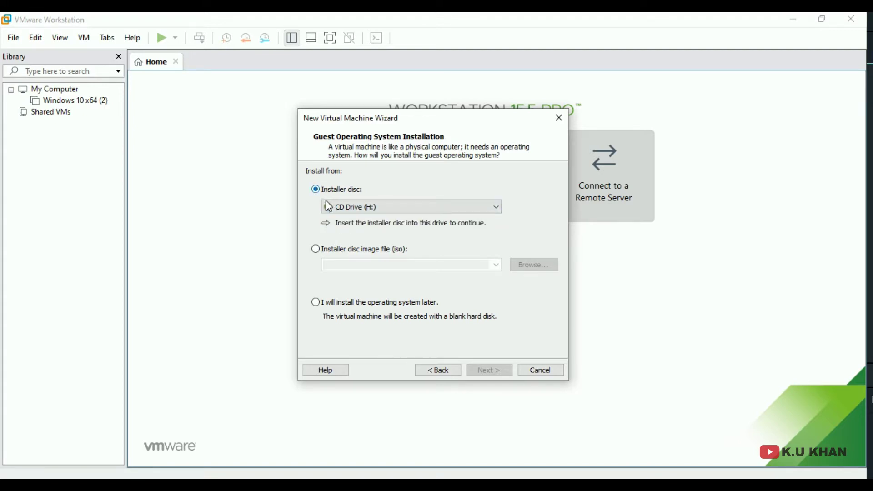
pyautogui.click(332, 251)
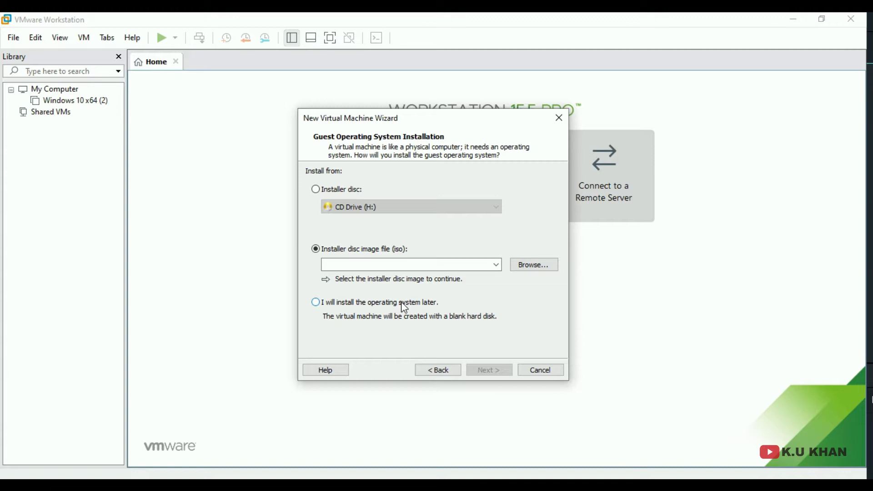
pyautogui.click(404, 308)
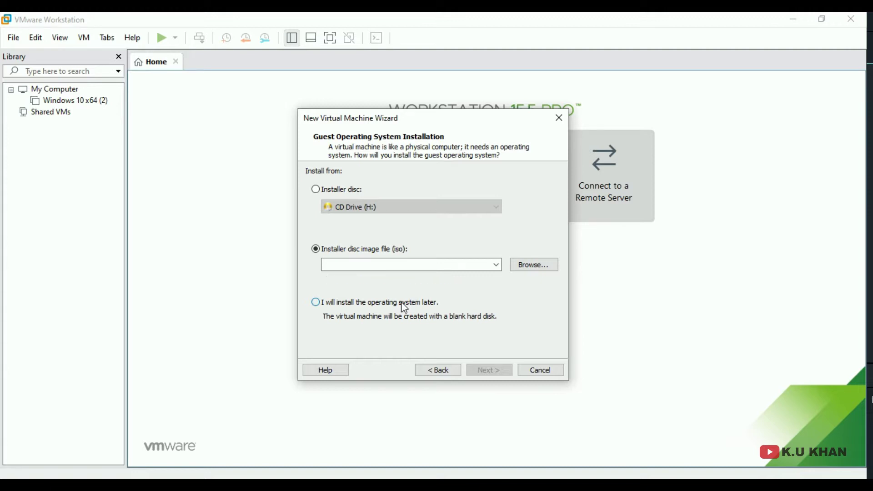
pyautogui.click(377, 257)
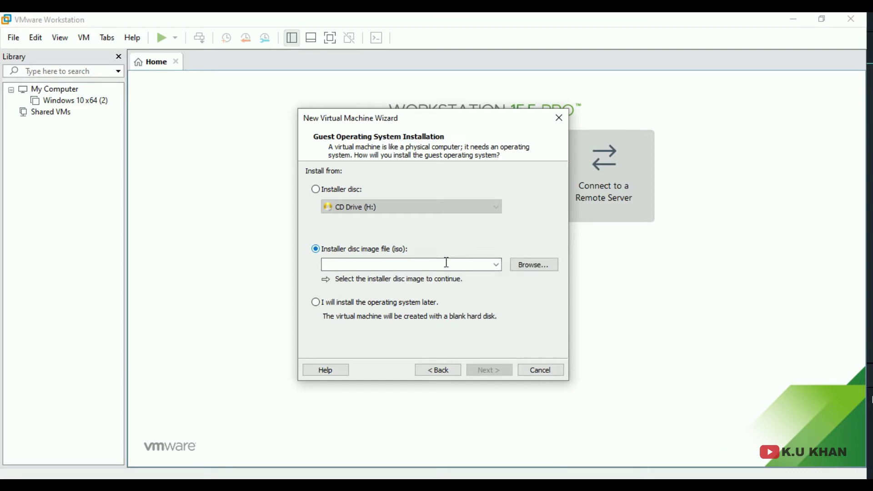
pyautogui.click(521, 269)
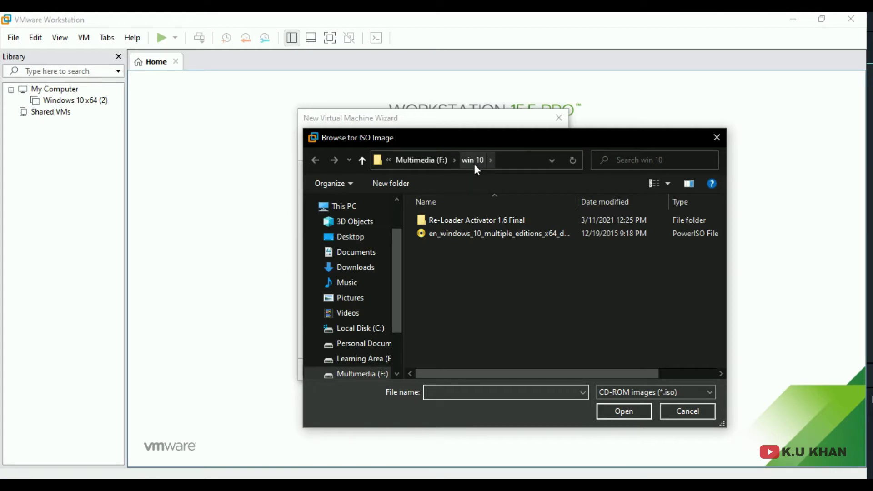
pyautogui.click(471, 234)
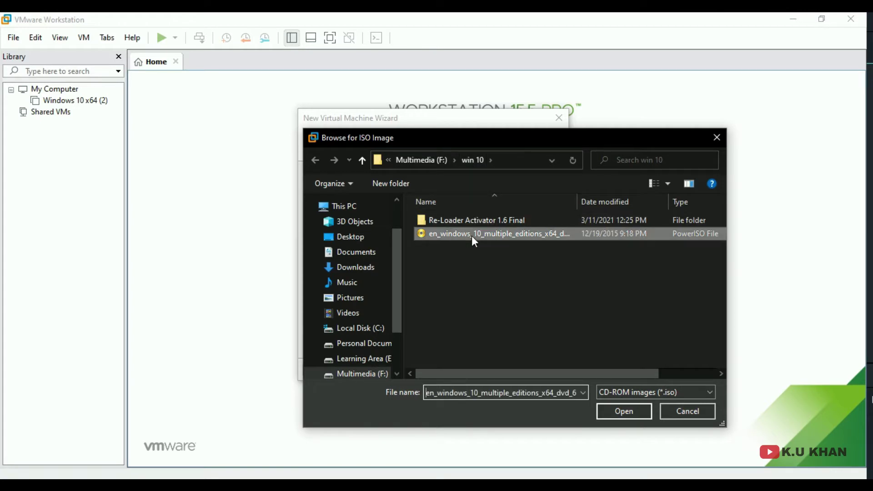
pyautogui.click(624, 411)
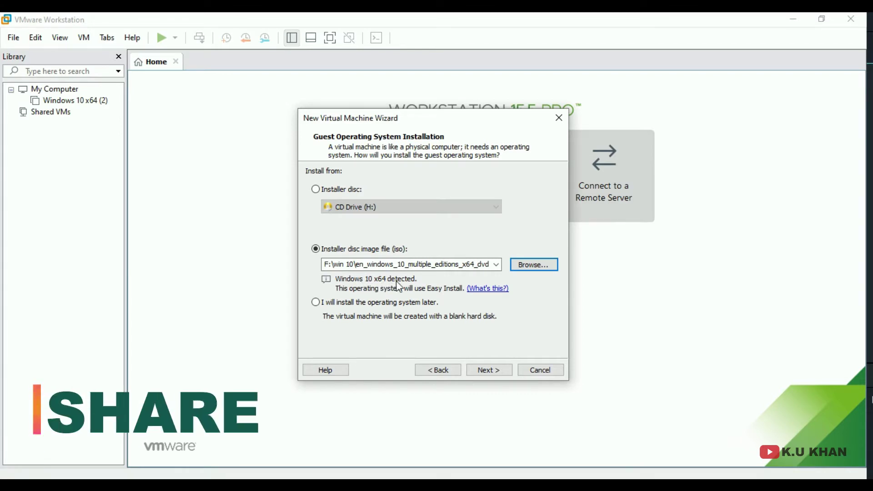
# - Choose Windows 10 Pro as the edition and change the full name to 'user1'
pyautogui.click(487, 370)
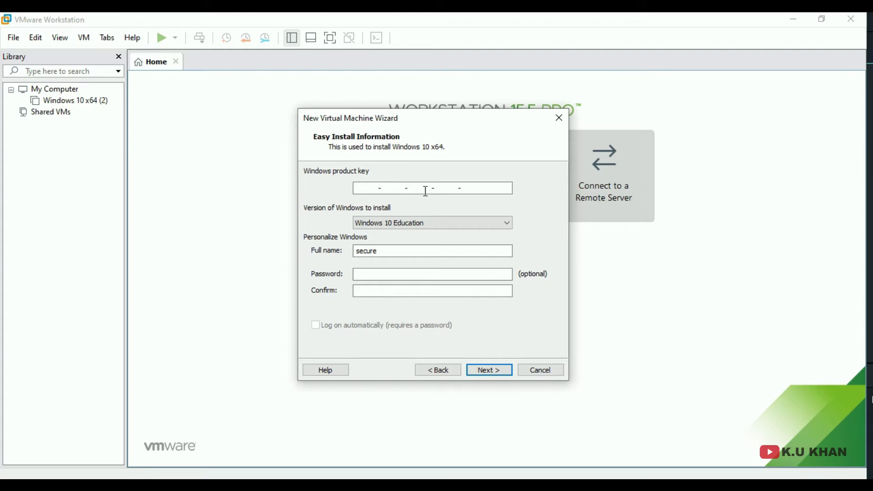
pyautogui.click(405, 222)
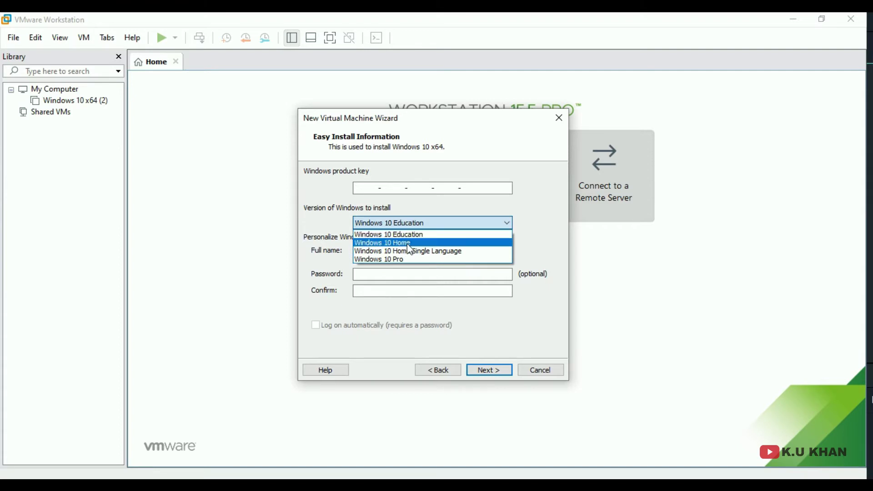
pyautogui.click(412, 258)
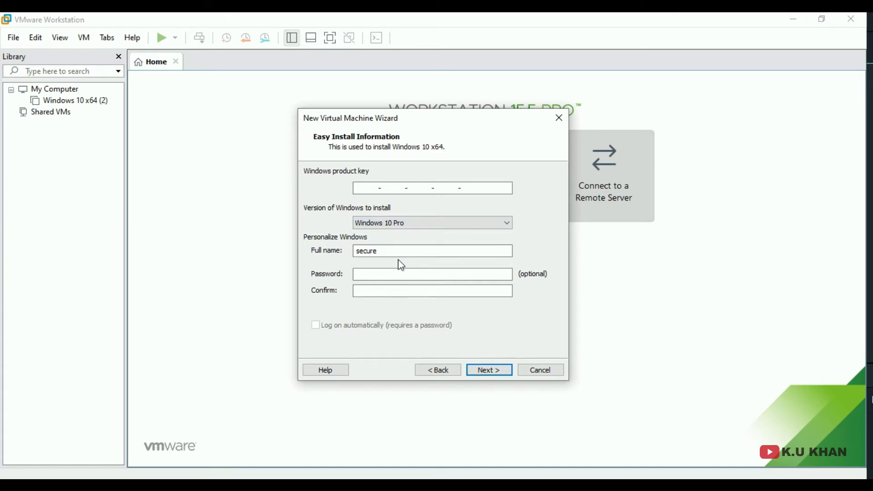
pyautogui.moveTo(388, 252); pyautogui.dragTo(359, 249)
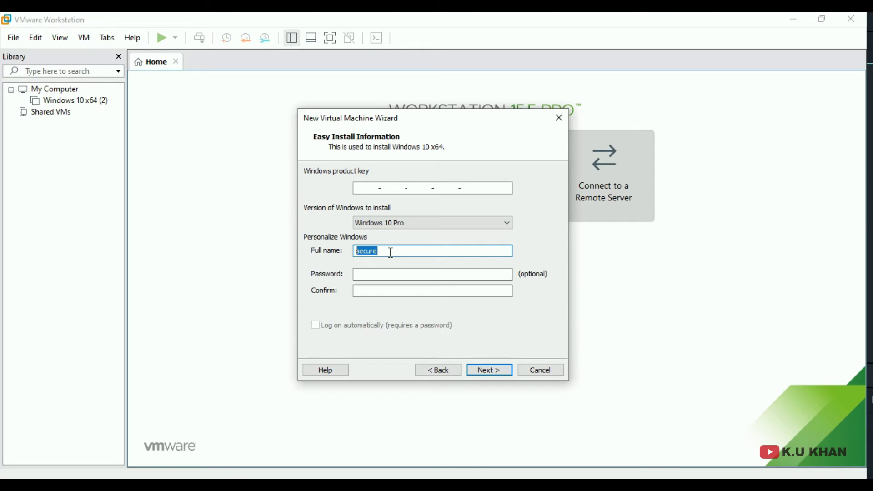
pyautogui.write('user1')
pyautogui.click(377, 271)
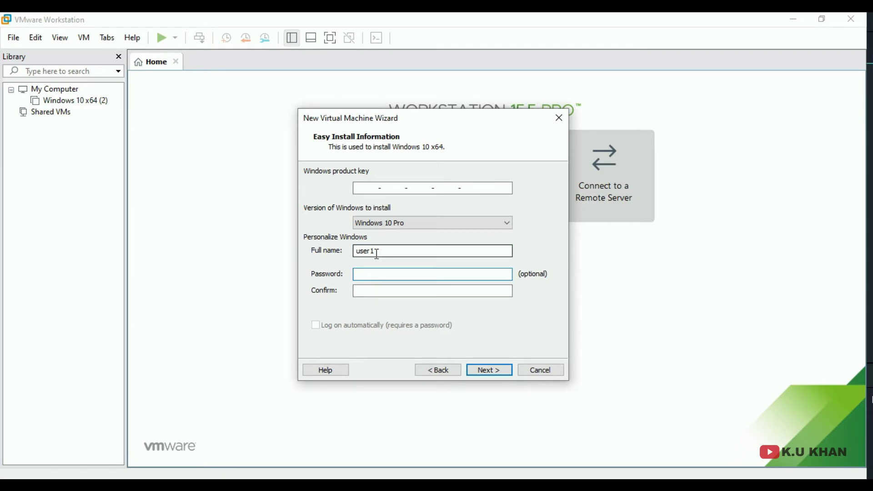
# - Proceed without a product key, confirming the warning
pyautogui.click(484, 371)
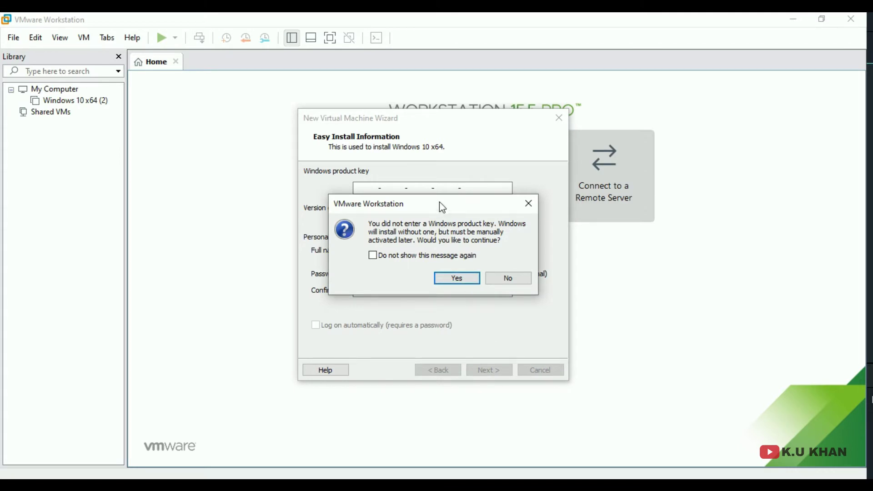
pyautogui.moveTo(443, 208); pyautogui.dragTo(461, 252)
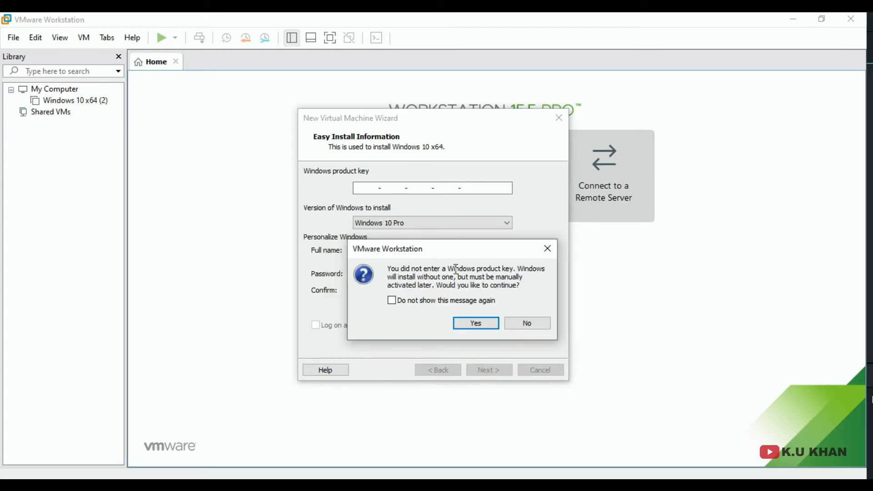
pyautogui.click(462, 325)
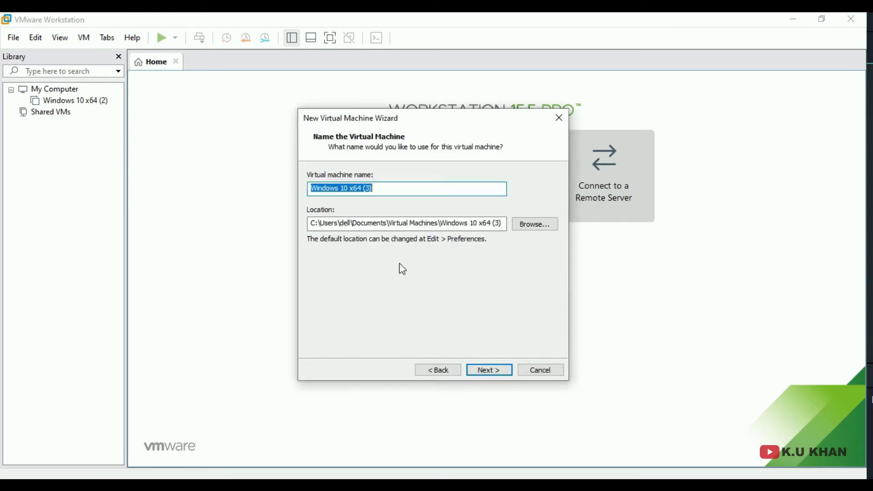
# - Name the virtual machine Win10_pro
pyautogui.click(374, 188)
pyautogui.moveTo(373, 188); pyautogui.dragTo(193, 186)
pyautogui.write('Win10')
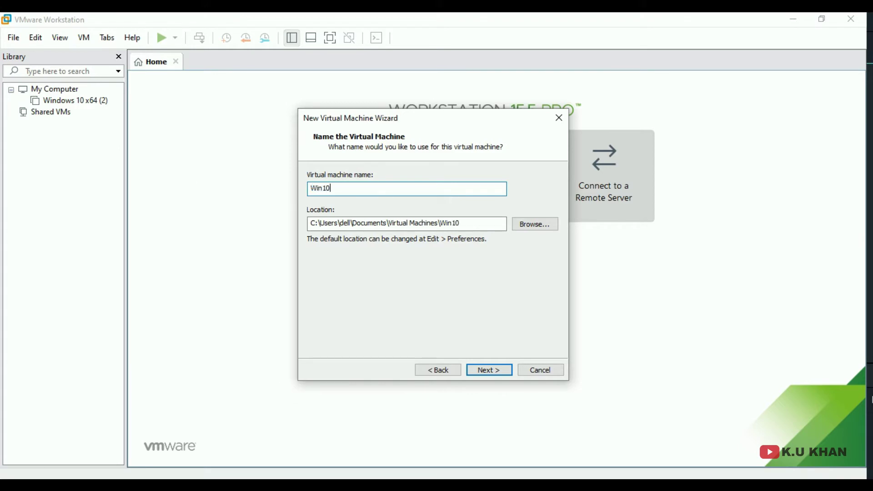
pyautogui.write('_pro')
# - Store the machine in a new win10VM folder on drive G
pyautogui.click(533, 225)
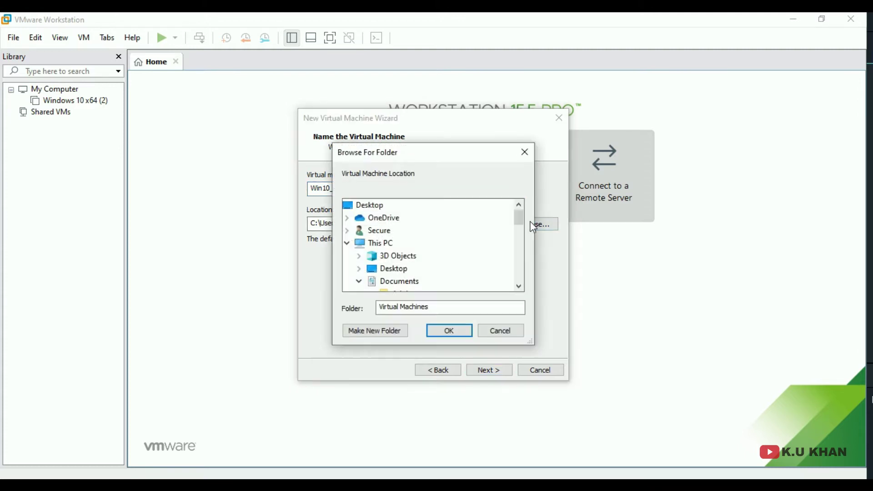
pyautogui.moveTo(525, 224); pyautogui.dragTo(517, 260)
pyautogui.click(382, 242)
pyautogui.click(375, 330)
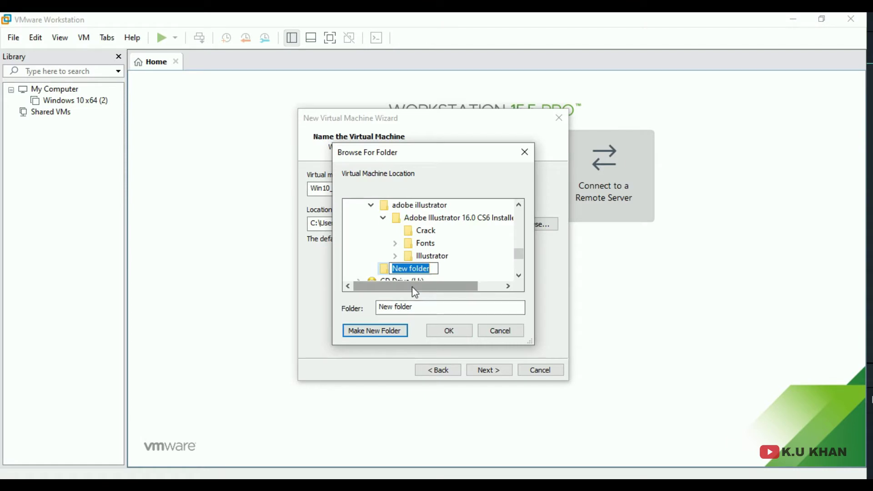
pyautogui.write('win10')
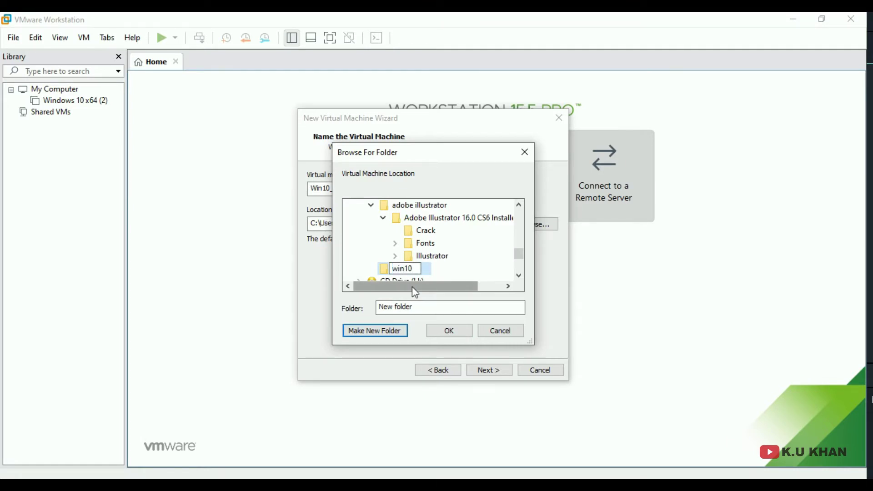
pyautogui.write('VM')
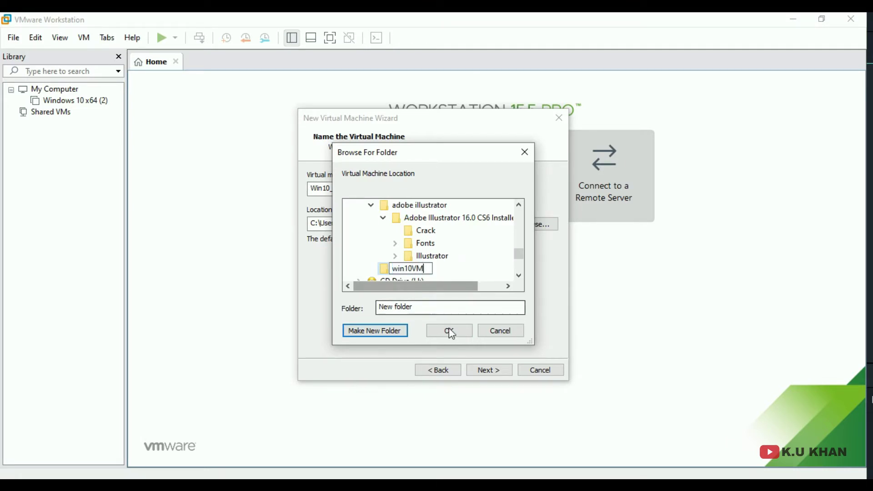
pyautogui.click(448, 330)
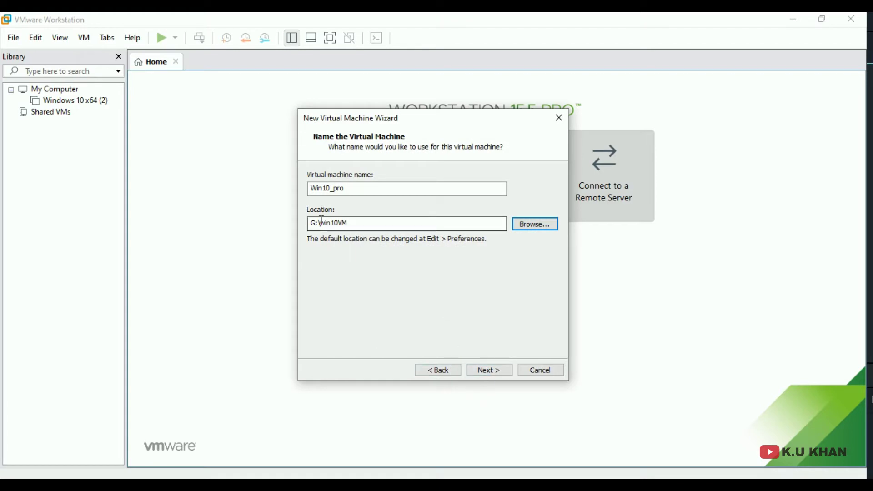
pyautogui.click(490, 370)
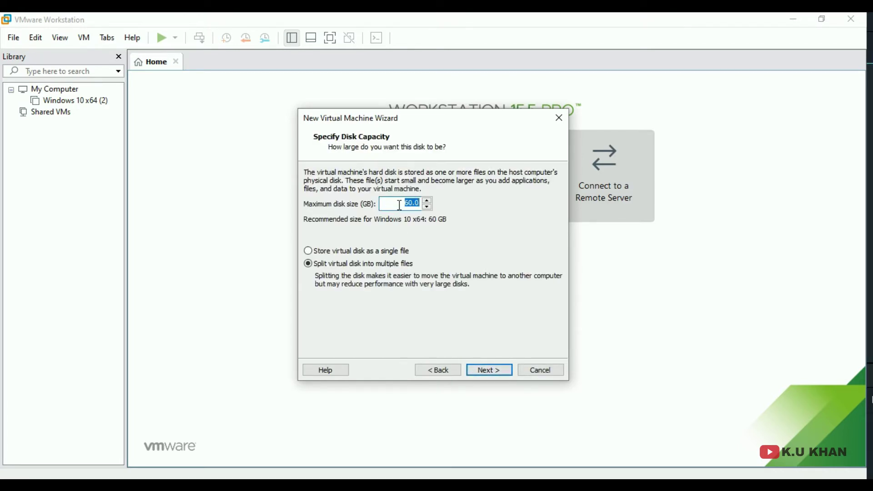
# - Try disk sizes of 30, 900 and 1024 GB while toggling single-file storage
pyautogui.moveTo(399, 205); pyautogui.dragTo(422, 206)
pyautogui.write('30')
pyautogui.click(349, 253)
pyautogui.click(337, 268)
pyautogui.doubleClick(418, 203)
pyautogui.write('900')
pyautogui.press('BackSpace')
pyautogui.press('BackSpace')
pyautogui.press('BackSpace')
pyautogui.write('1024')
# - Settle on a 30 GB maximum disk size stored as a single file
pyautogui.press('Left')
pyautogui.press('Left')
pyautogui.hotkey('ctrl', 'a')
pyautogui.press('Left')
pyautogui.press('BackSpace')
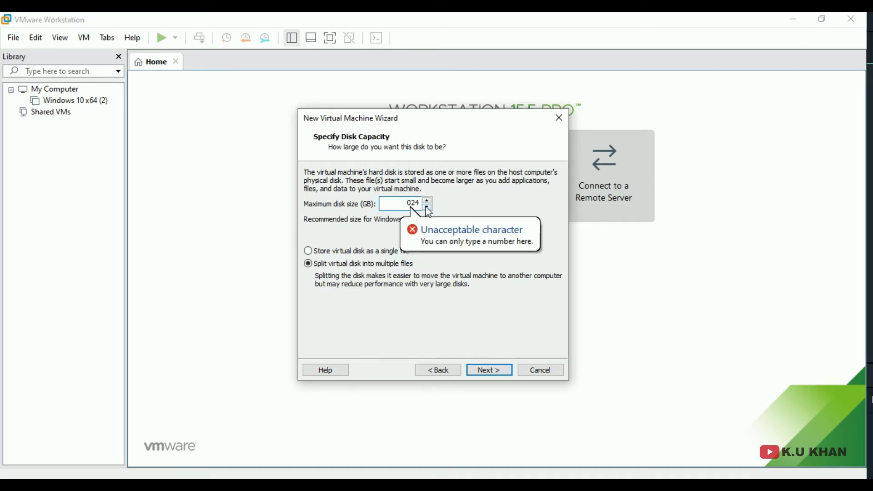
pyautogui.write('3')
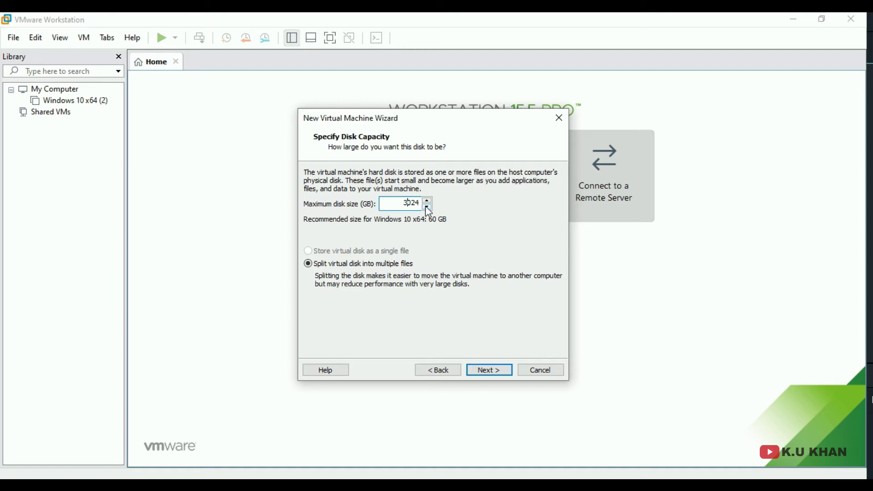
pyautogui.doubleClick(412, 204)
pyautogui.write('30')
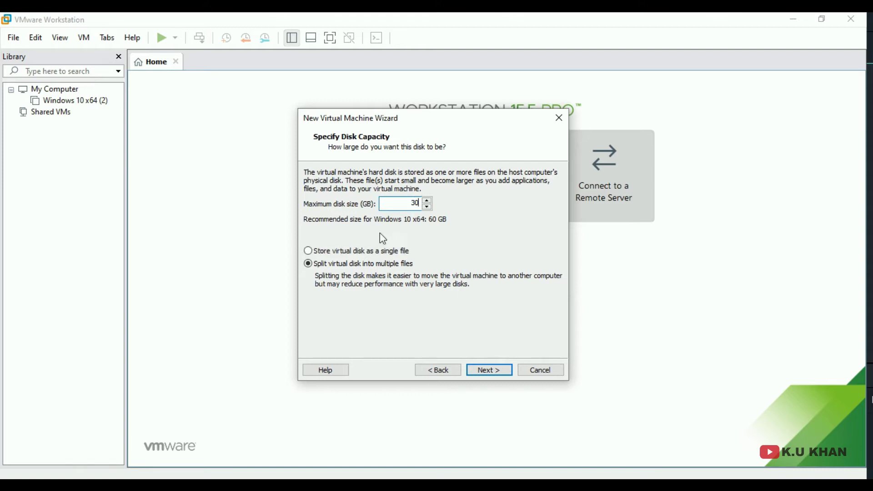
pyautogui.click(324, 252)
pyautogui.click(488, 370)
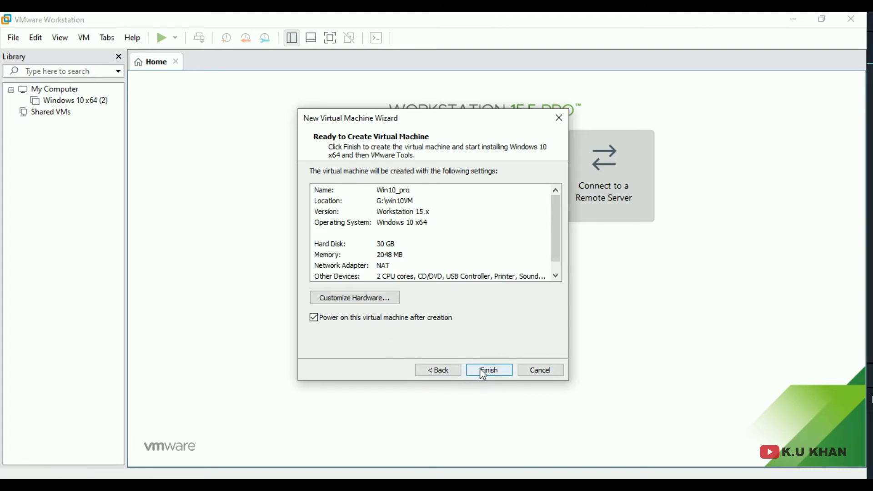
# - Finish the wizard to create the Win10_pro virtual machine
pyautogui.click(480, 369)
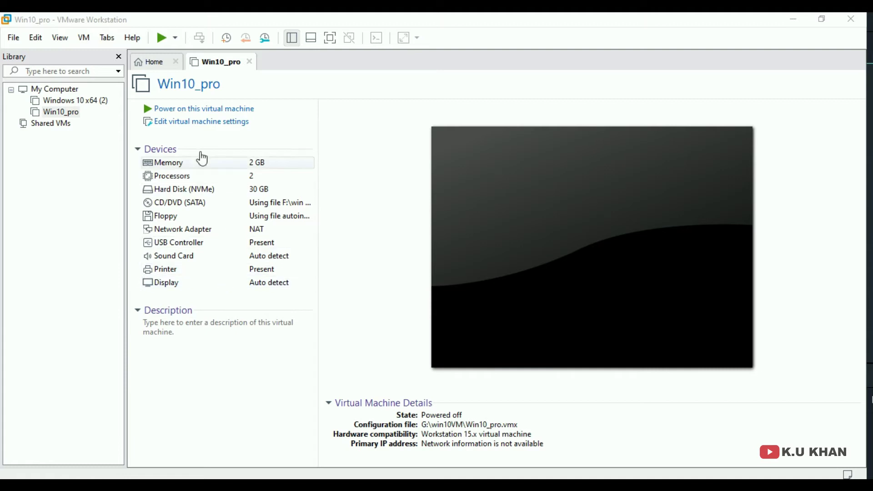
pyautogui.click(173, 111)
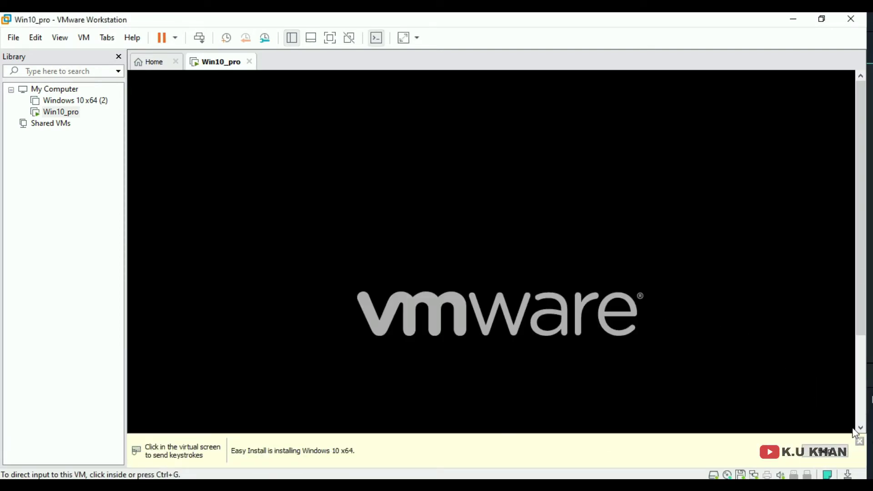
pyautogui.click(859, 441)
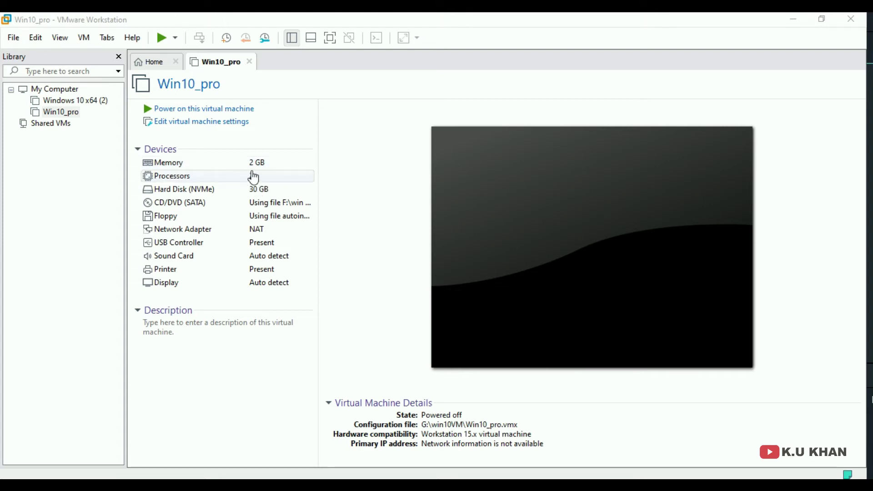
# - Lower Win10_pro's memory to 1024 MB in its hardware settings
pyautogui.click(175, 130)
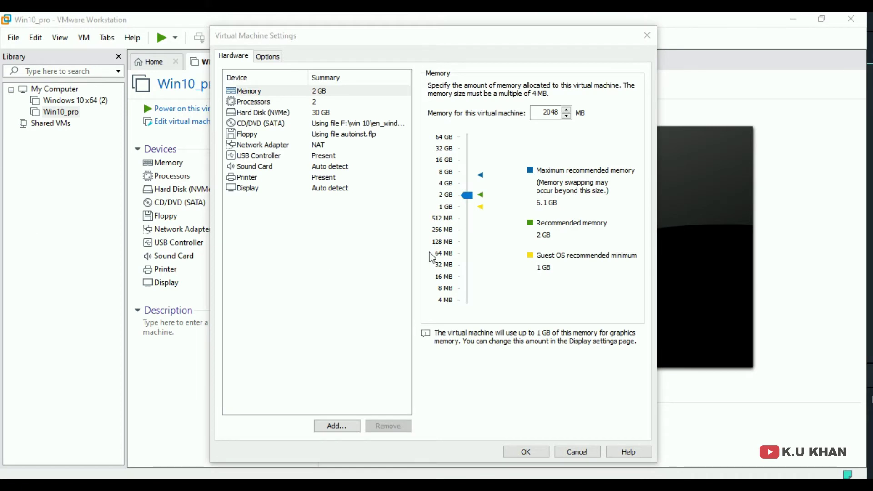
pyautogui.click(469, 195)
pyautogui.moveTo(471, 199)
pyautogui.mouseDown()
pyautogui.moveTo(470, 137)
pyautogui.moveTo(477, 206)
pyautogui.mouseUp()
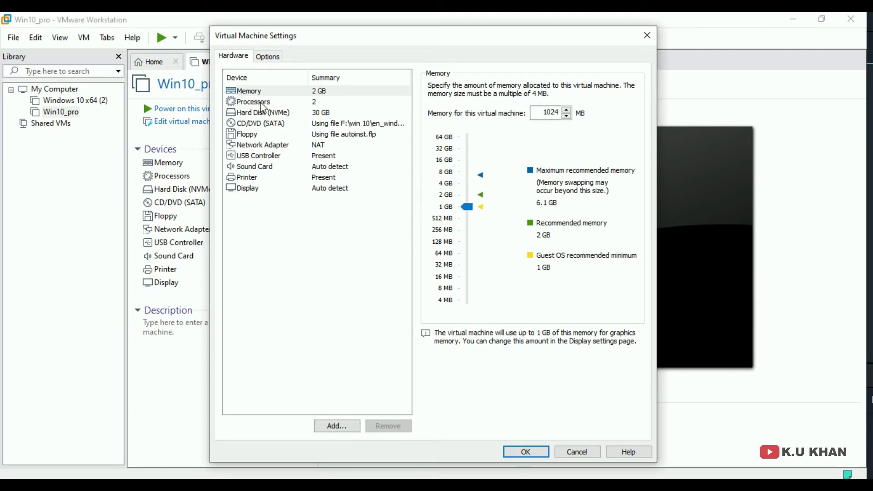
# - Set 2 processors with 4 cores per processor
pyautogui.click(263, 103)
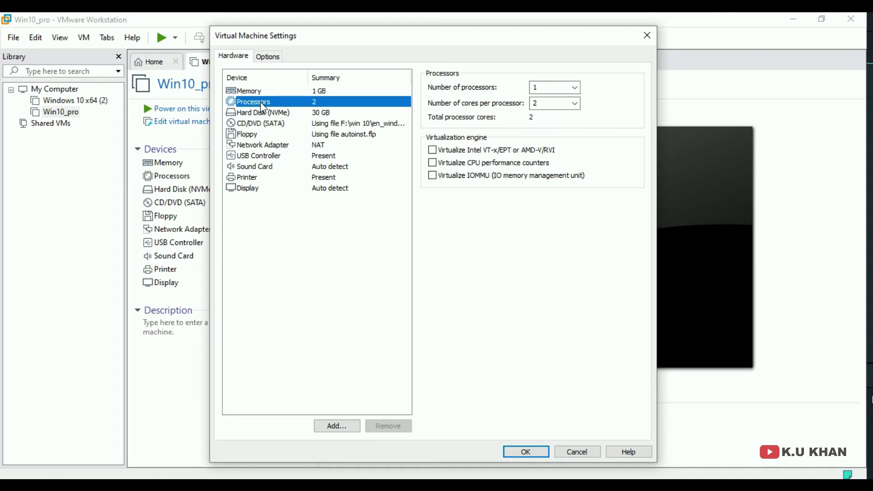
pyautogui.click(575, 89)
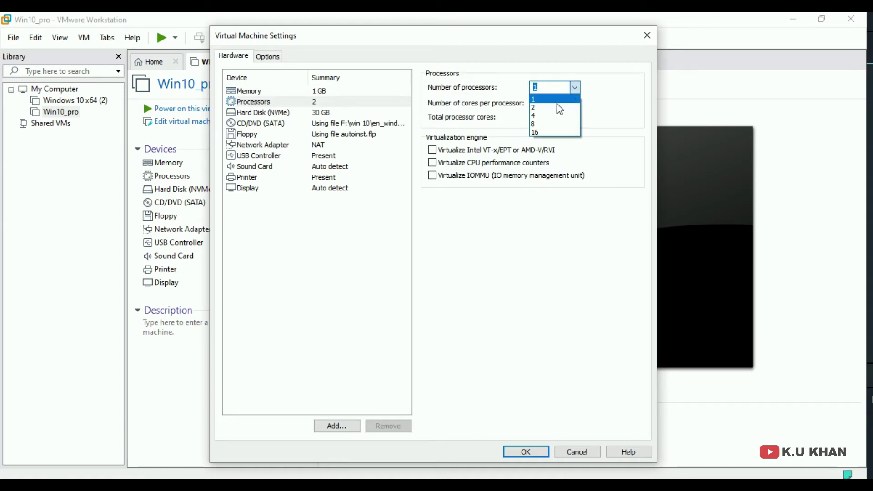
pyautogui.click(557, 108)
pyautogui.click(575, 104)
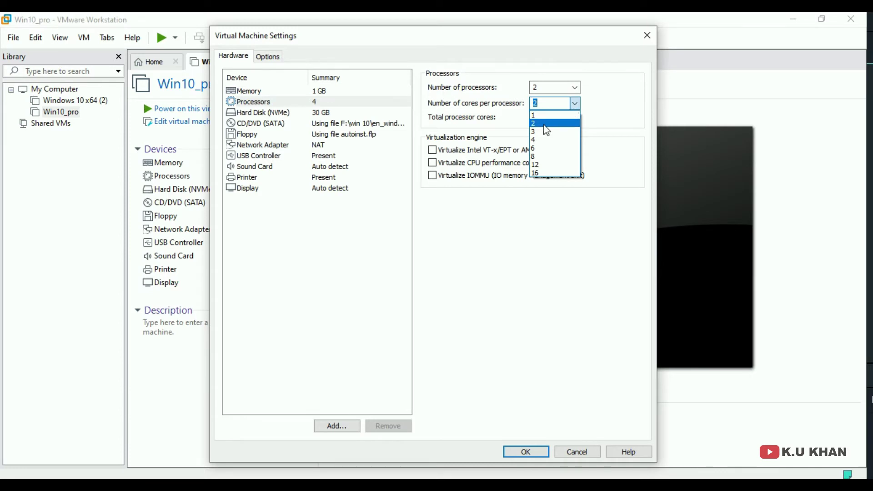
pyautogui.click(536, 144)
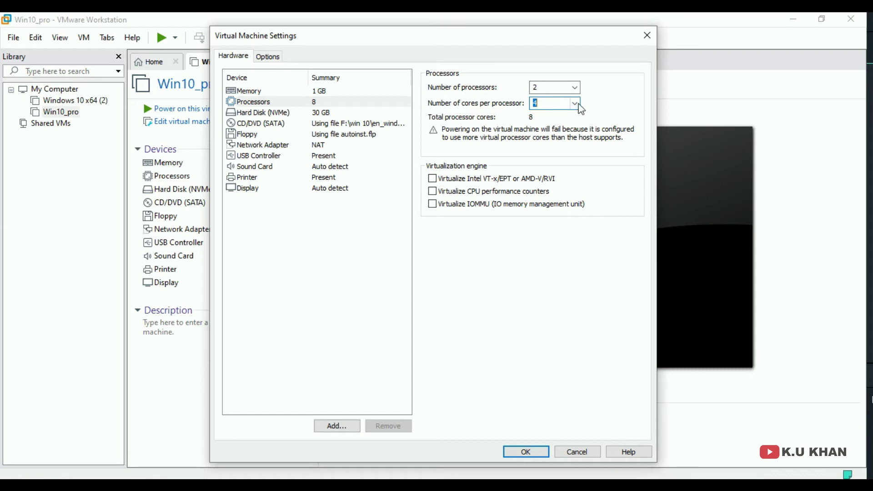
pyautogui.click(576, 104)
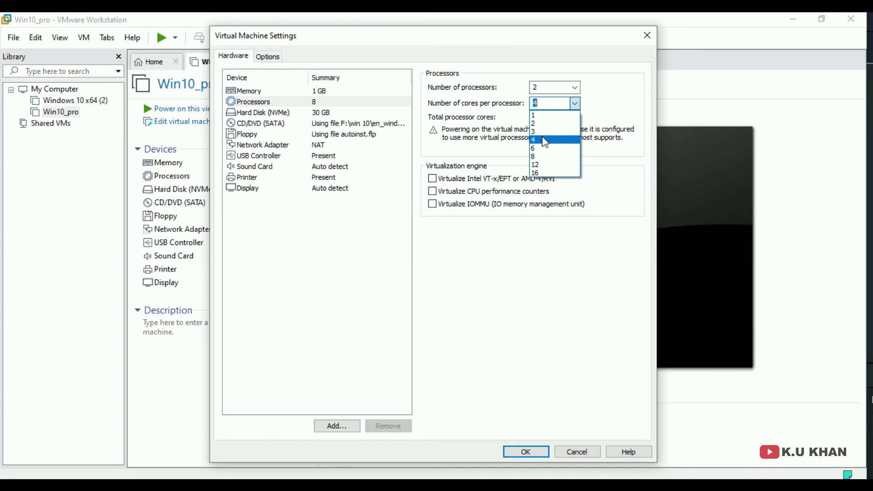
pyautogui.click(555, 36)
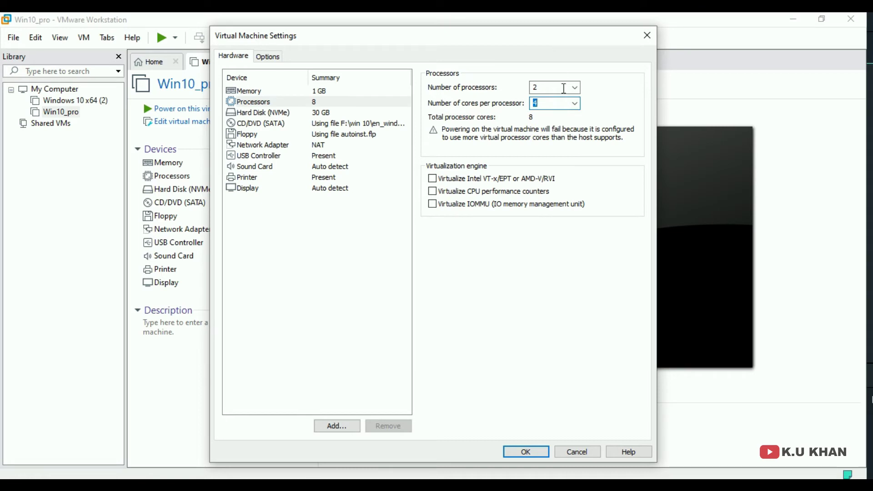
pyautogui.click(576, 106)
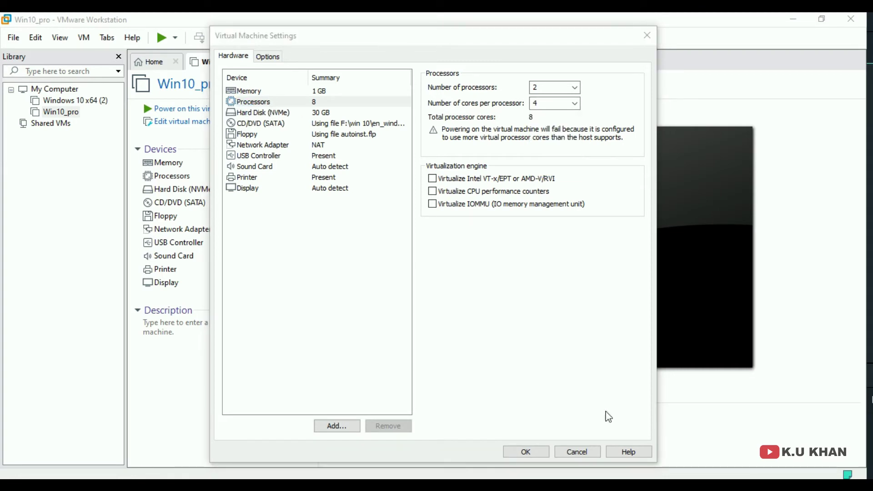
# - After the too-many-cores error, lower cores per processor to 2 and save
pyautogui.click(507, 455)
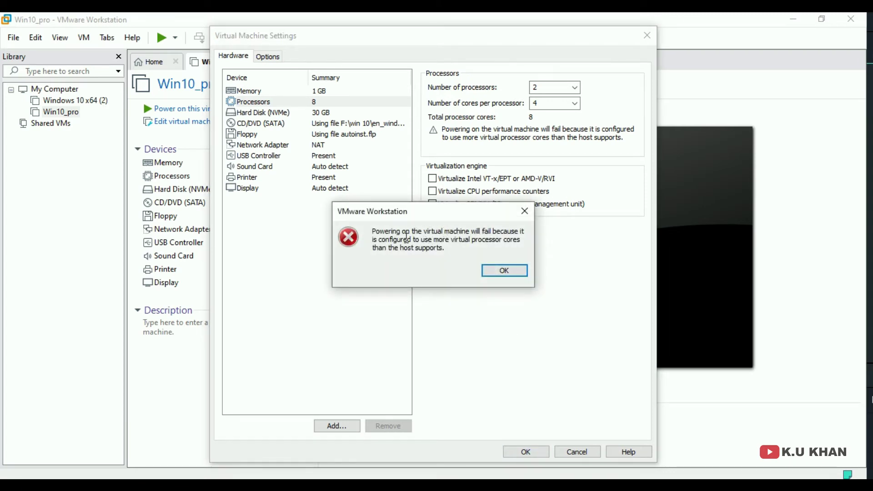
pyautogui.click(505, 271)
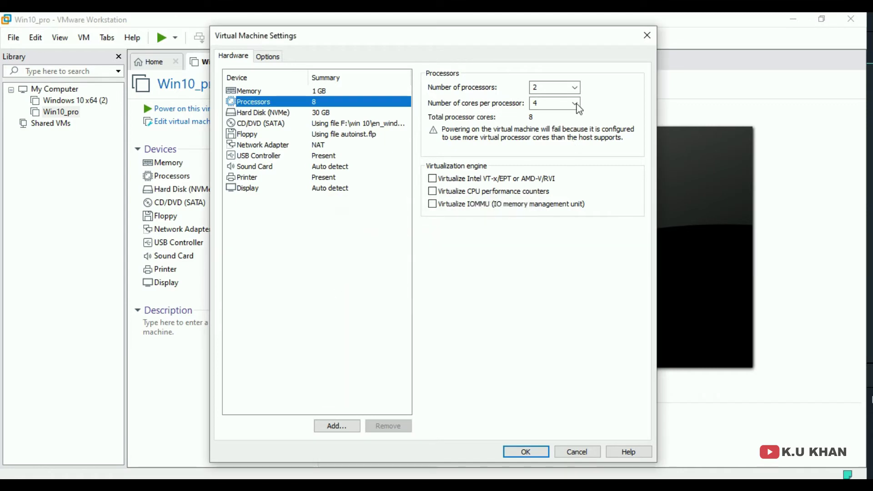
pyautogui.click(575, 103)
pyautogui.click(550, 119)
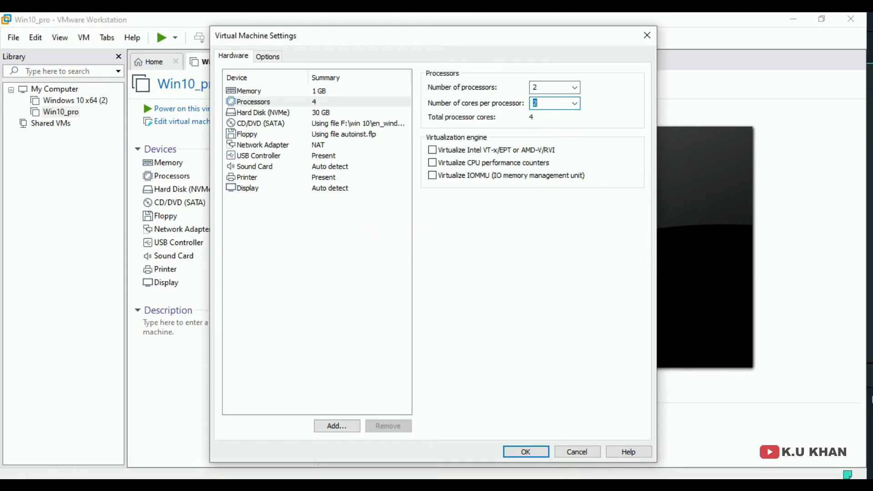
pyautogui.click(527, 453)
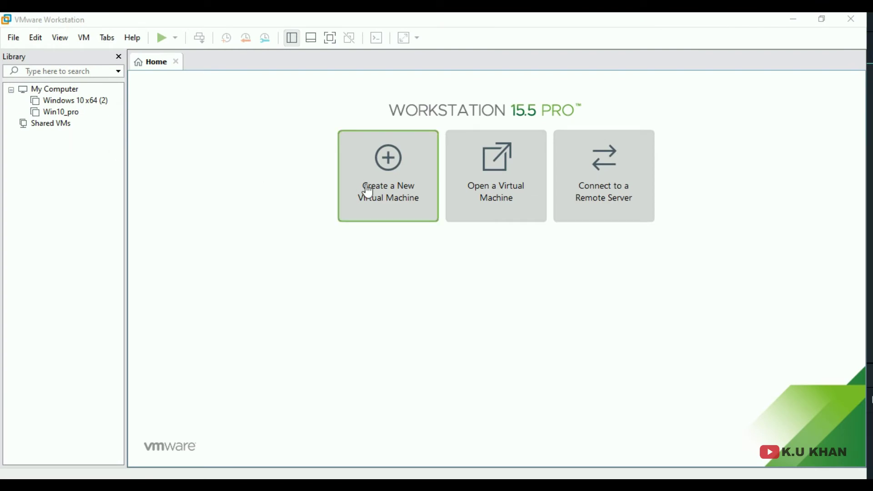
# - Start another new virtual machine using the Custom (advanced) configuration
pyautogui.click(392, 172)
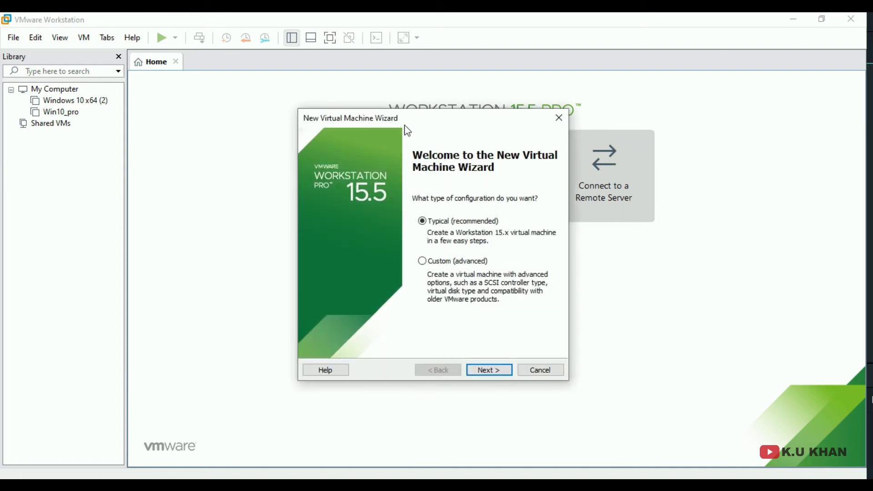
pyautogui.click(415, 250)
pyautogui.click(453, 358)
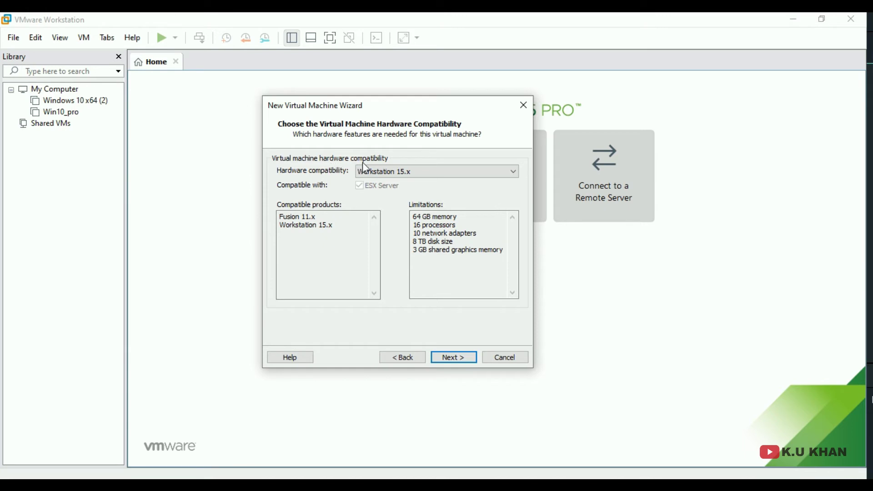
# - Review Workstation 15.x limits such as 16 processors and 10 network adapters
pyautogui.click(391, 179)
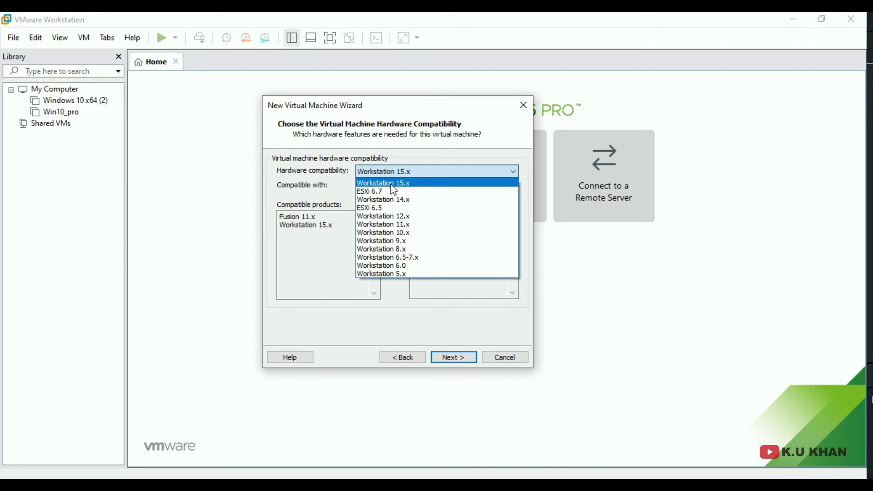
pyautogui.click(394, 165)
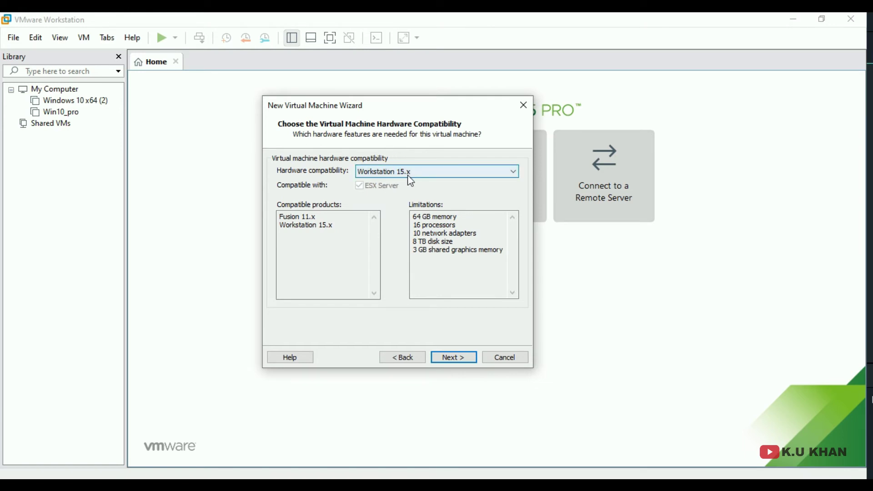
pyautogui.click(415, 217)
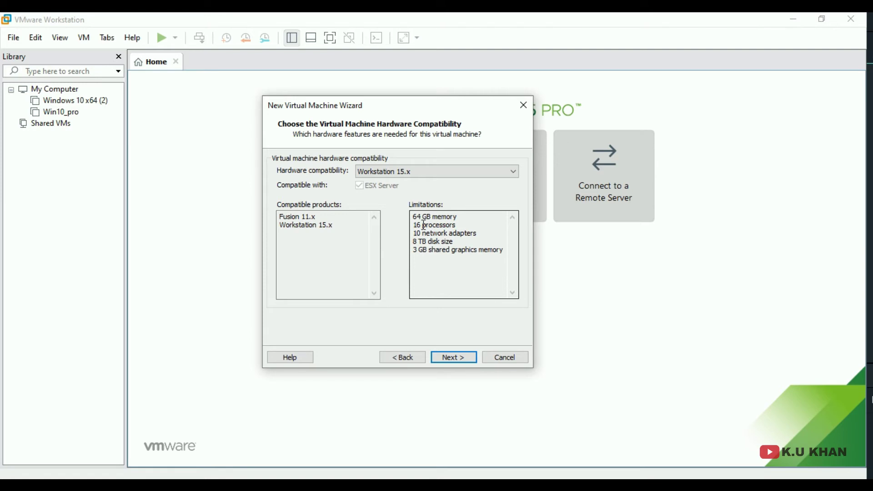
pyautogui.moveTo(425, 225); pyautogui.dragTo(419, 225)
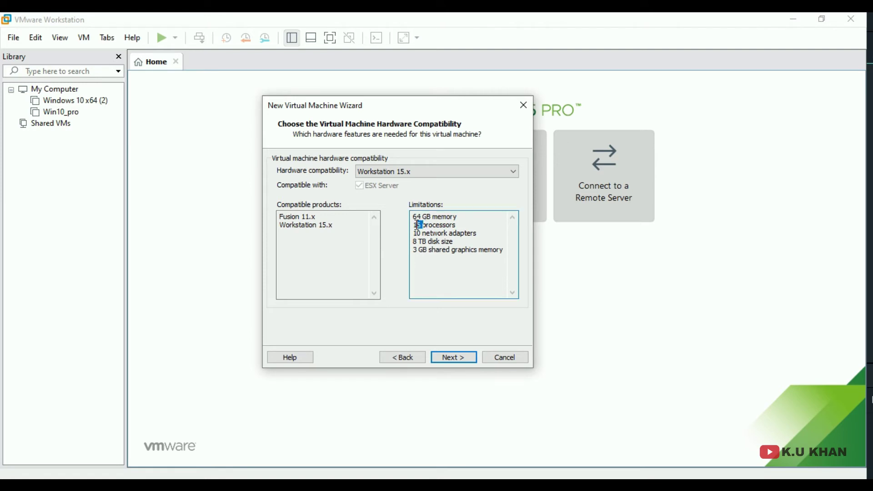
pyautogui.click(420, 230)
pyautogui.moveTo(422, 234); pyautogui.dragTo(444, 242)
# - Compare Workstation 9.x's memory limit and missing features, then return to Workstation 15.x
pyautogui.click(397, 176)
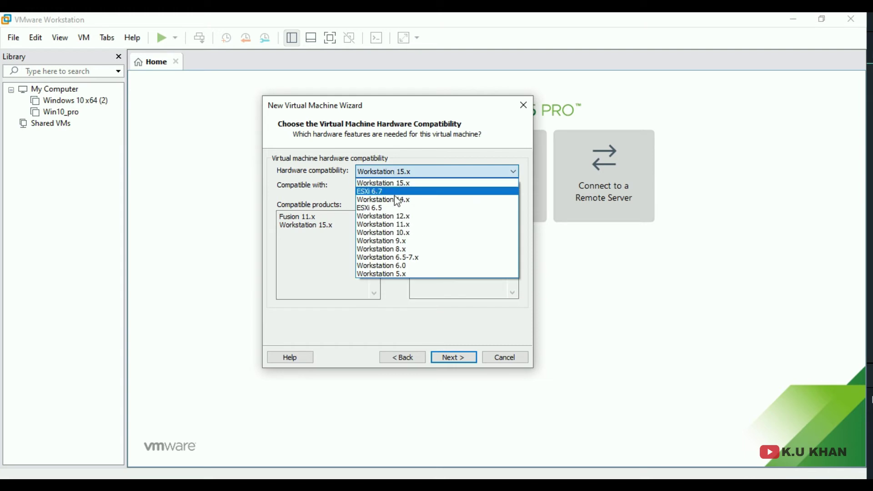
pyautogui.click(404, 243)
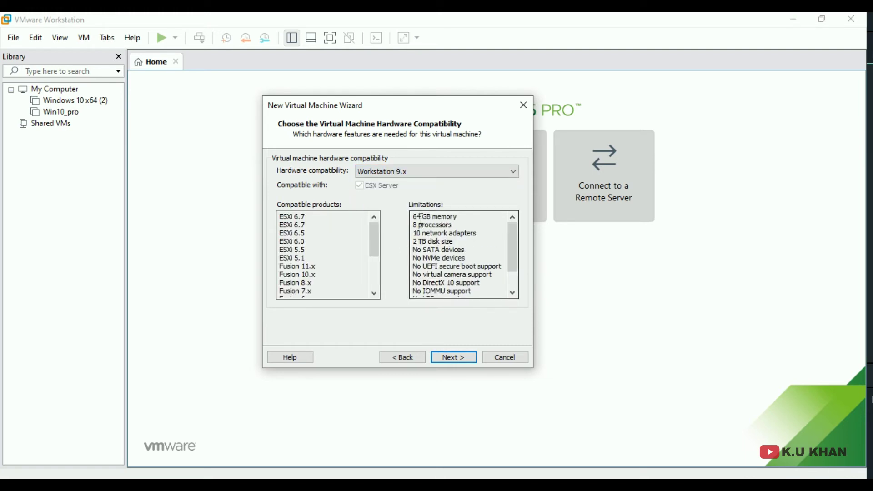
pyautogui.moveTo(421, 219); pyautogui.dragTo(449, 215)
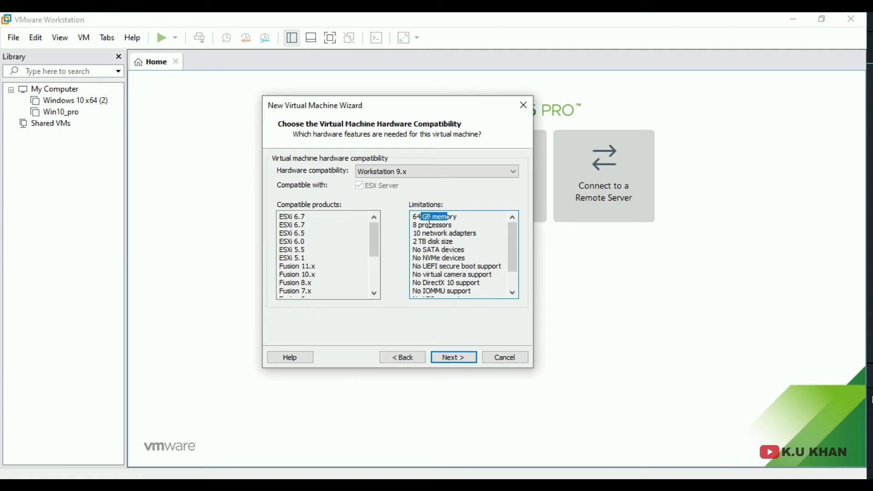
pyautogui.click(410, 222)
pyautogui.moveTo(422, 233)
pyautogui.mouseDown()
pyautogui.moveTo(439, 258)
pyautogui.moveTo(468, 274)
pyautogui.moveTo(474, 295)
pyautogui.moveTo(446, 250)
pyautogui.moveTo(430, 246)
pyautogui.mouseUp()
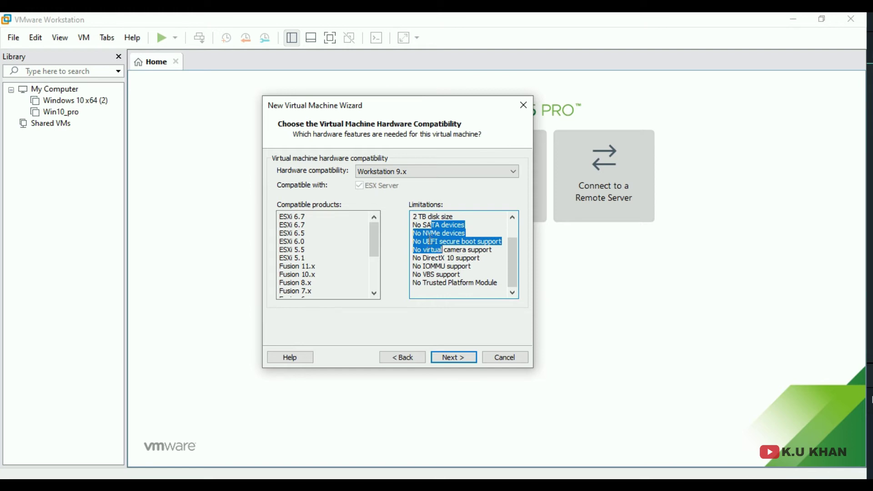
pyautogui.scroll(1, 430, 236)
pyautogui.click(425, 171)
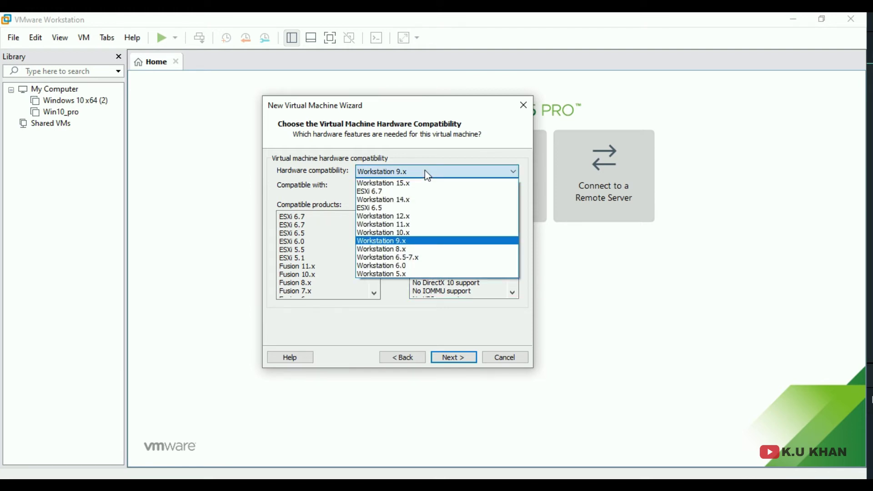
pyautogui.click(426, 183)
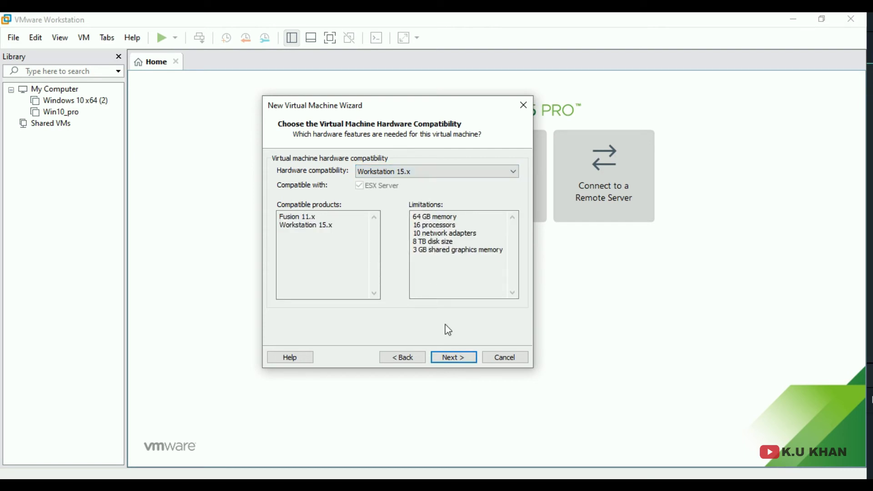
pyautogui.click(455, 357)
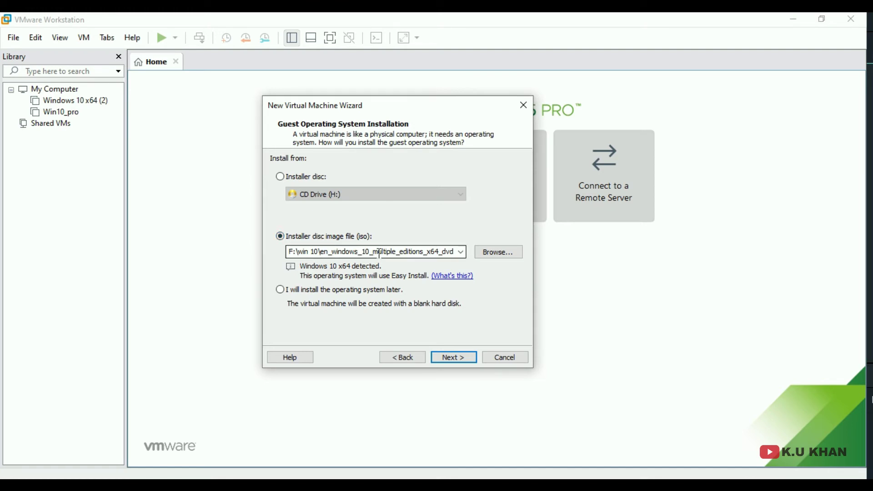
# - Select ubuntu-13.04-desktop-amd64.iso from FastSSD (G:) > Ubuntu as the installer image
pyautogui.click(492, 252)
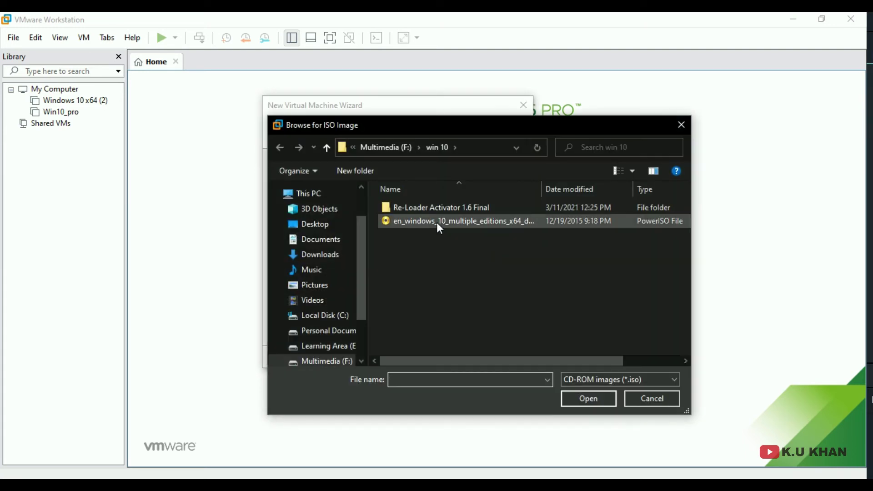
pyautogui.scroll(-2, 363, 347)
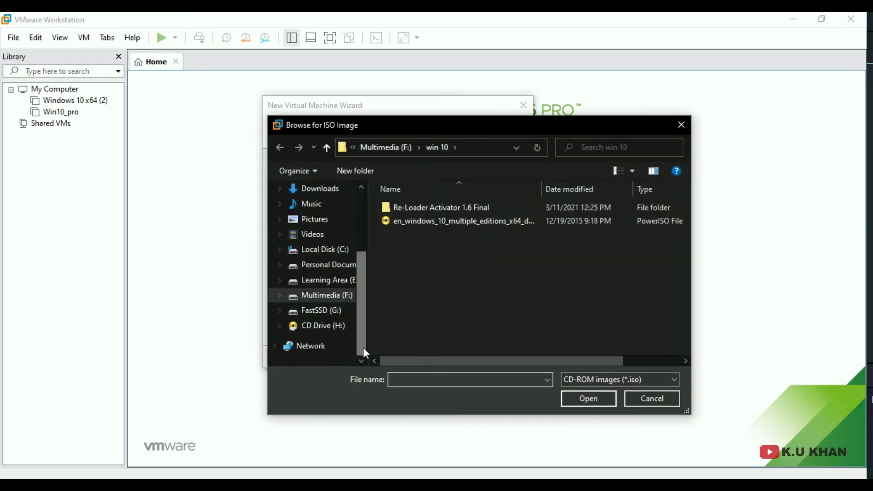
pyautogui.click(324, 309)
pyautogui.doubleClick(417, 223)
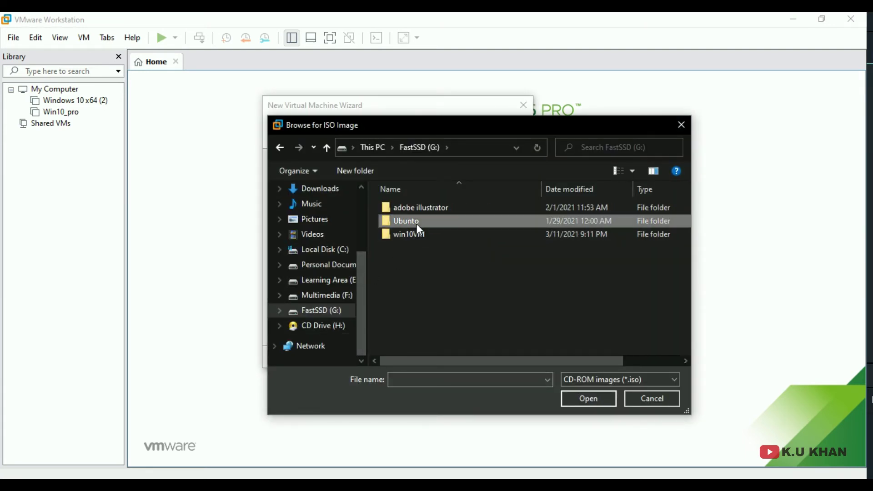
pyautogui.click(437, 222)
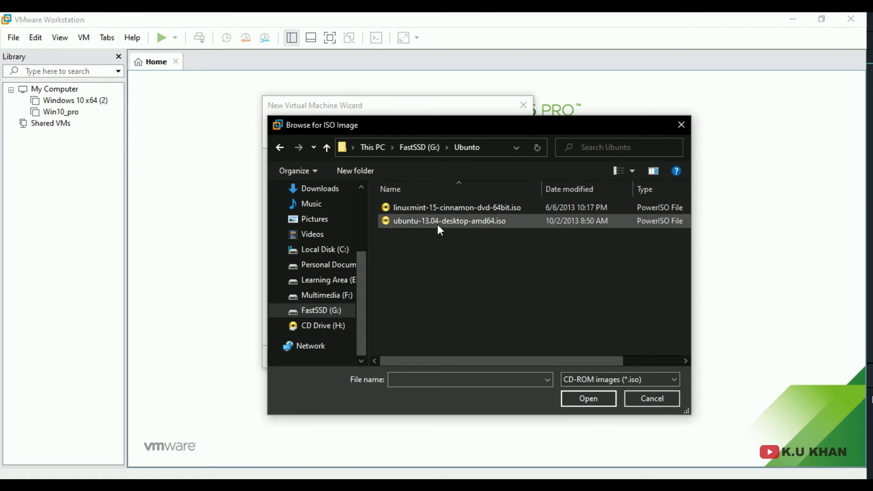
pyautogui.click(565, 407)
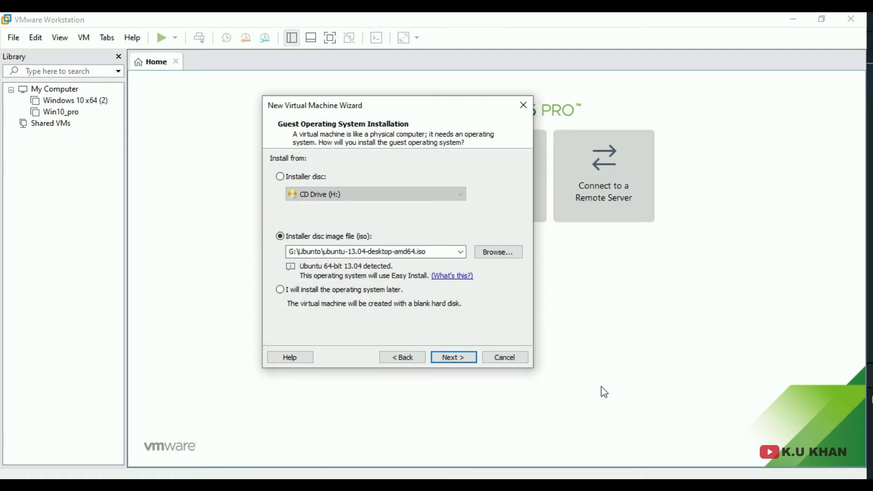
pyautogui.click(472, 359)
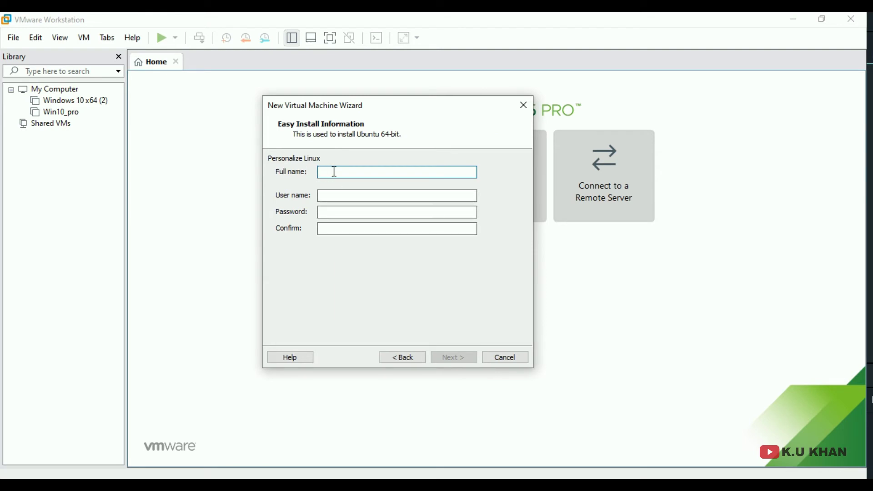
# - Fill in the Ubuntu account's full name, user name and password (confirmed), then continue
pyautogui.write('Ubunto')
pyautogui.press('Tab')
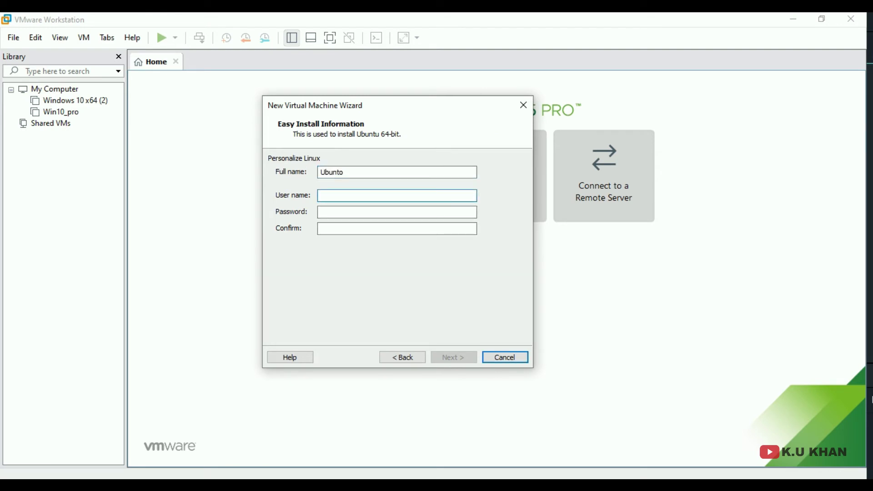
pyautogui.write('user1')
pyautogui.press('Tab')
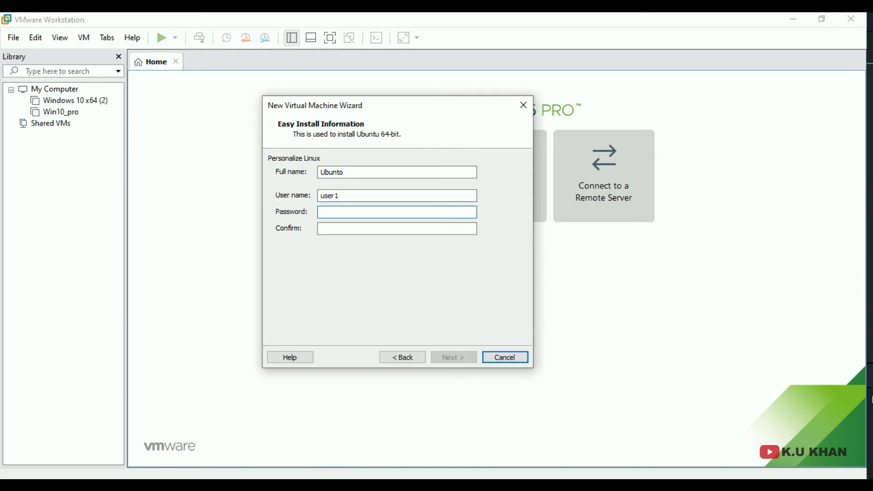
pyautogui.write('123')
pyautogui.press('Tab')
pyautogui.write('123')
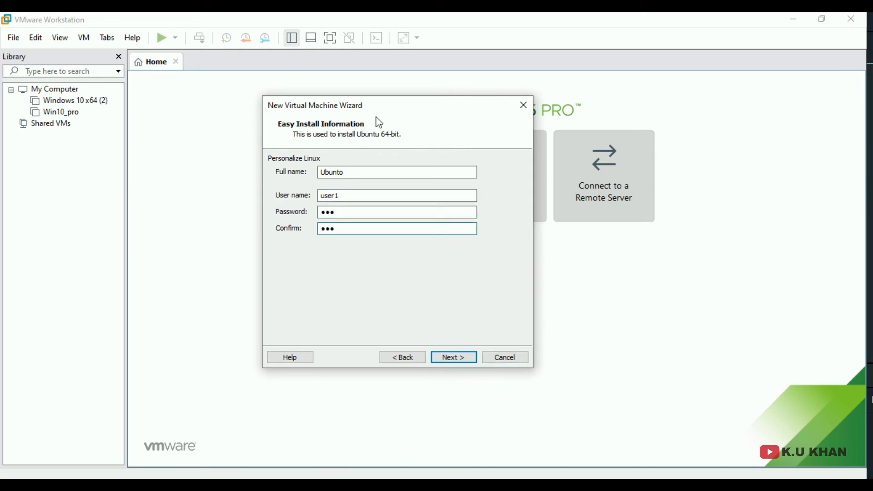
pyautogui.click(462, 357)
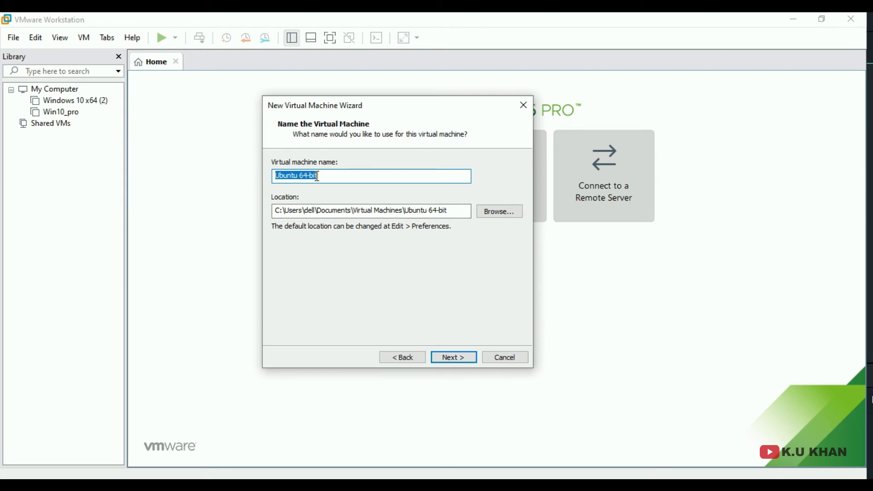
# - Store the VM in a new folder ubunto_OS on the FastSSD (G:) drive
pyautogui.click(488, 215)
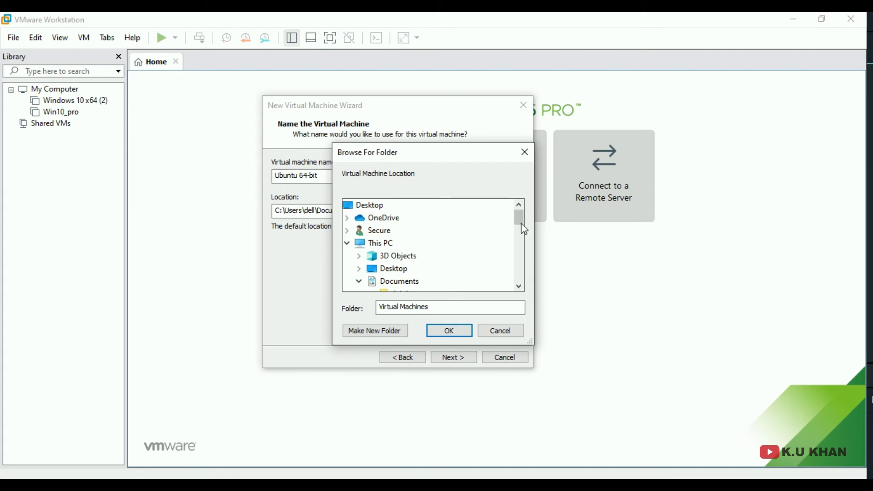
pyautogui.moveTo(521, 223); pyautogui.dragTo(528, 273)
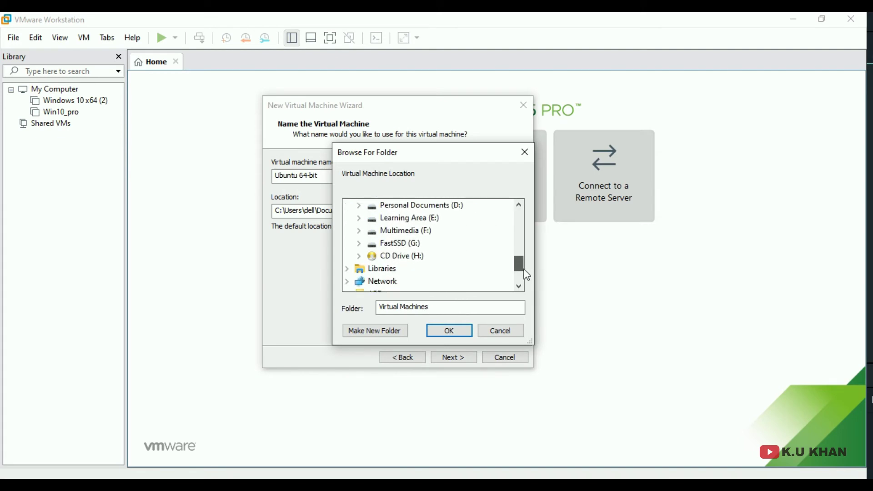
pyautogui.click(412, 246)
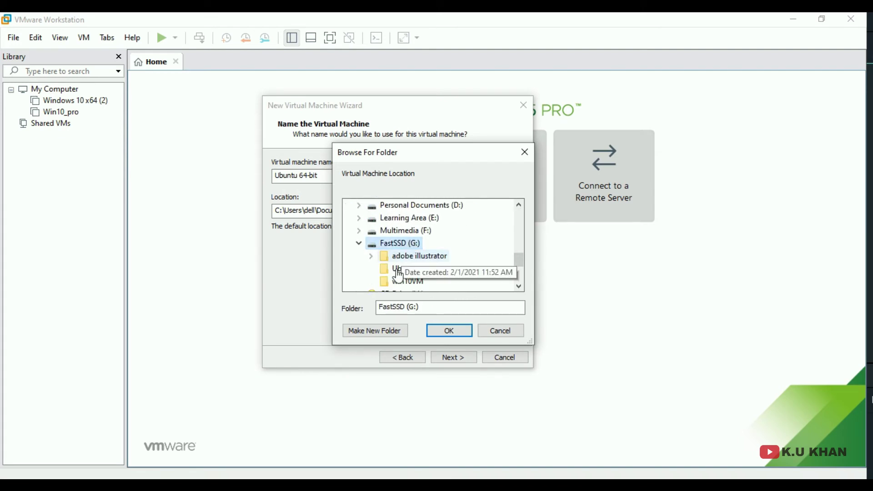
pyautogui.click(382, 332)
pyautogui.write('u')
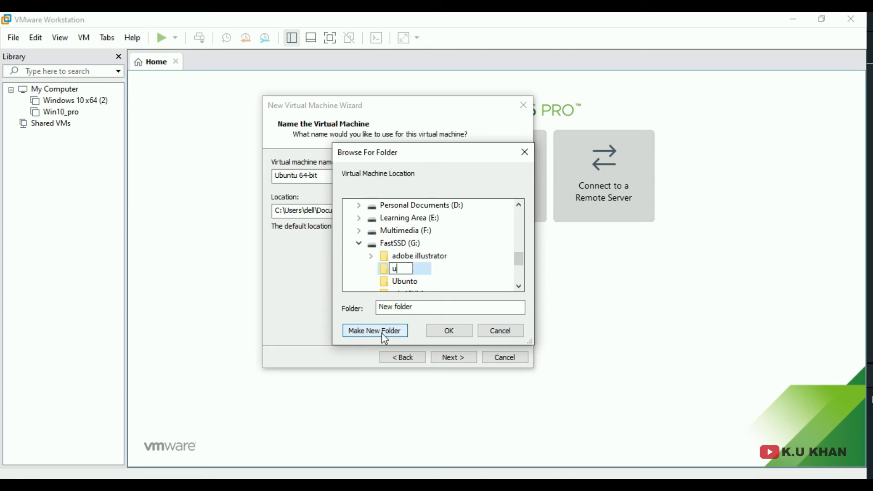
pyautogui.write('bunto_OS')
pyautogui.press('Return')
pyautogui.press('Return')
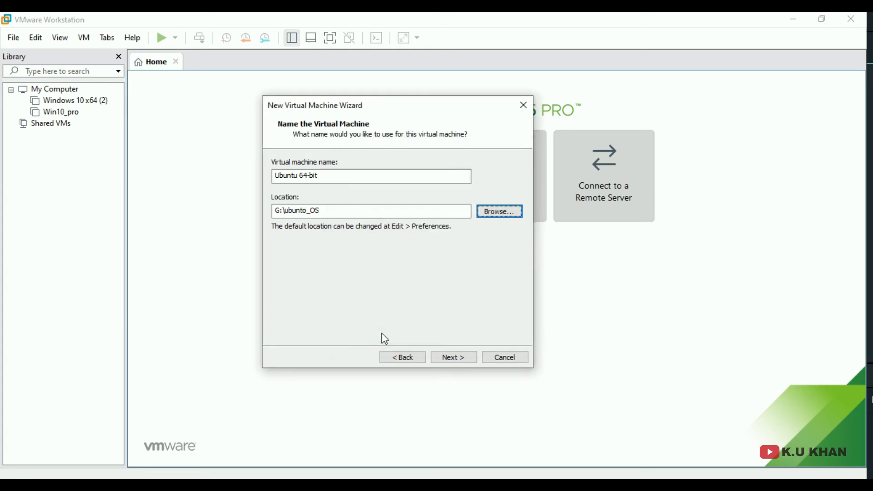
# - Give the VM 2 cores per processor
pyautogui.click(454, 358)
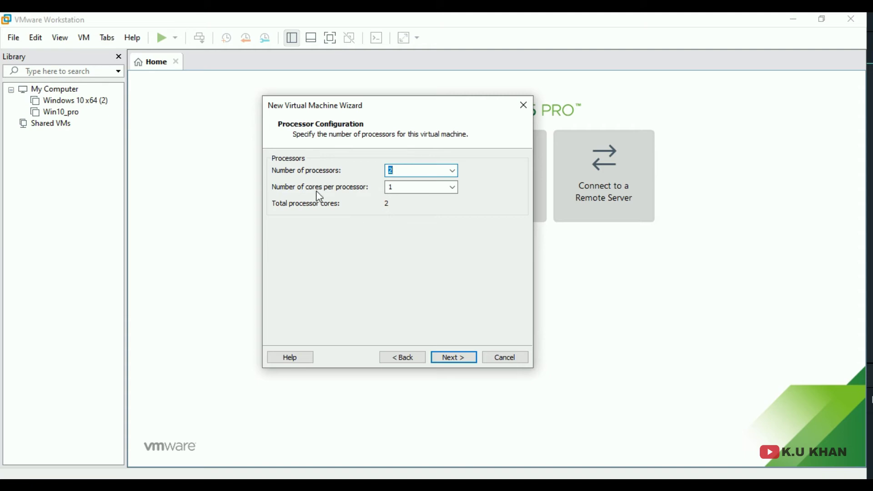
pyautogui.click(453, 187)
pyautogui.click(421, 205)
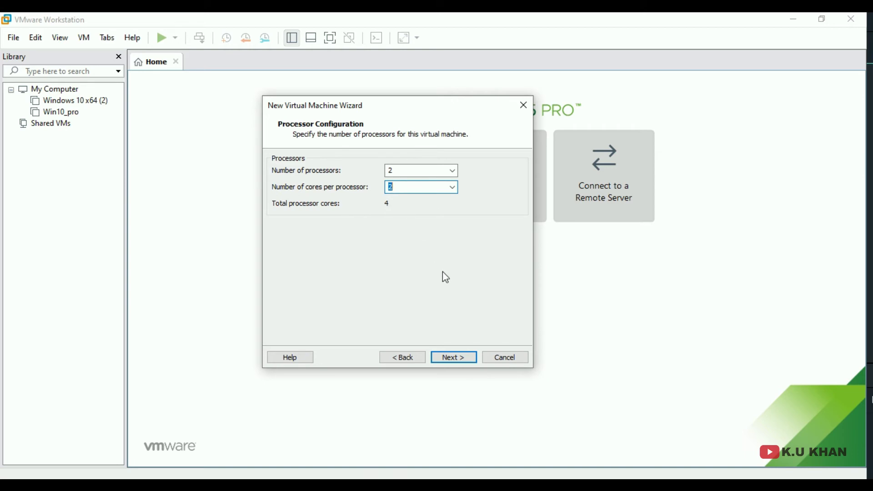
pyautogui.click(457, 357)
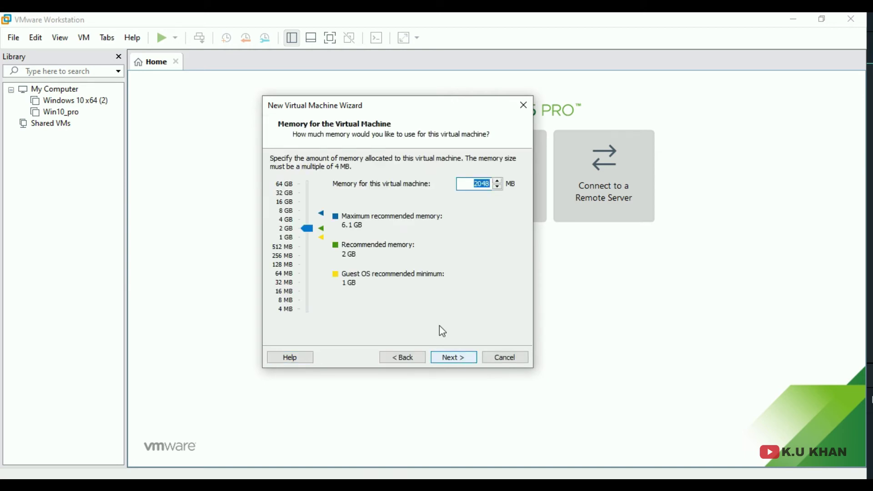
# - Set the VM's memory to 1024 MB
pyautogui.click(476, 184)
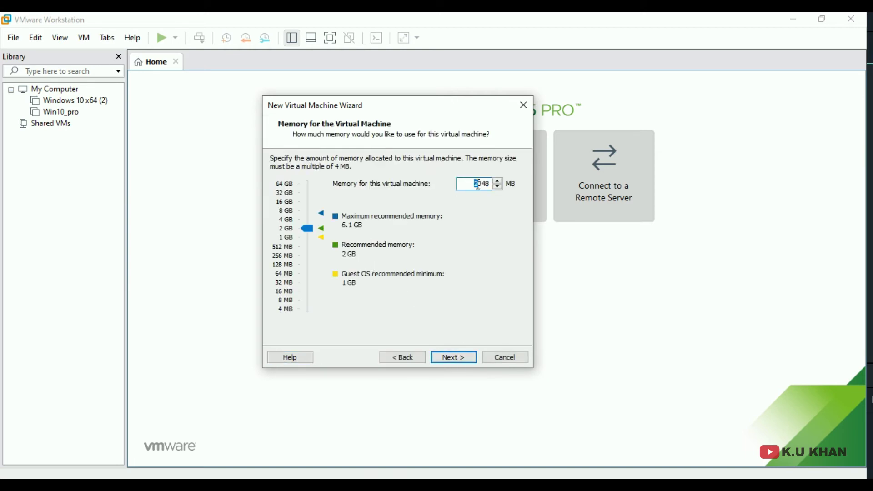
pyautogui.press('BackSpace')
pyautogui.write('1')
pyautogui.press('Delete')
pyautogui.press('Delete')
pyautogui.press('Delete')
pyautogui.write('024')
pyautogui.click(455, 357)
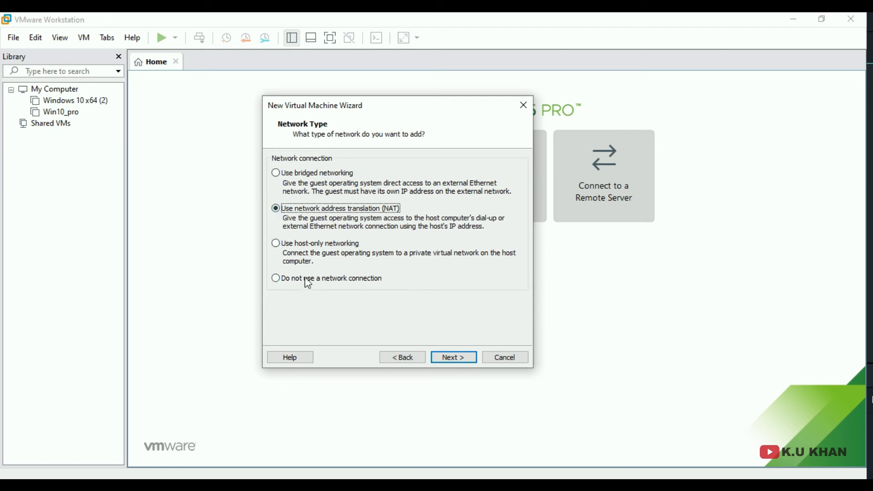
# - Accept NAT networking, the LSI Logic controller and the SCSI disk type
pyautogui.press('Return')
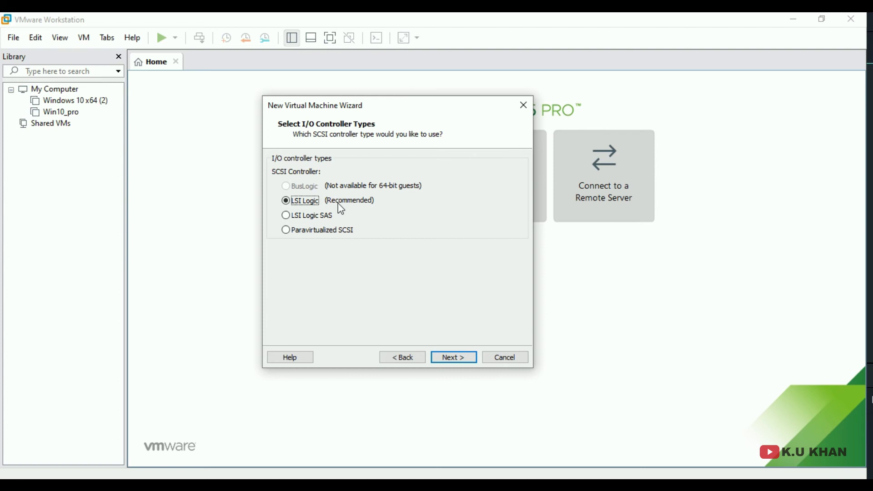
pyautogui.click(448, 359)
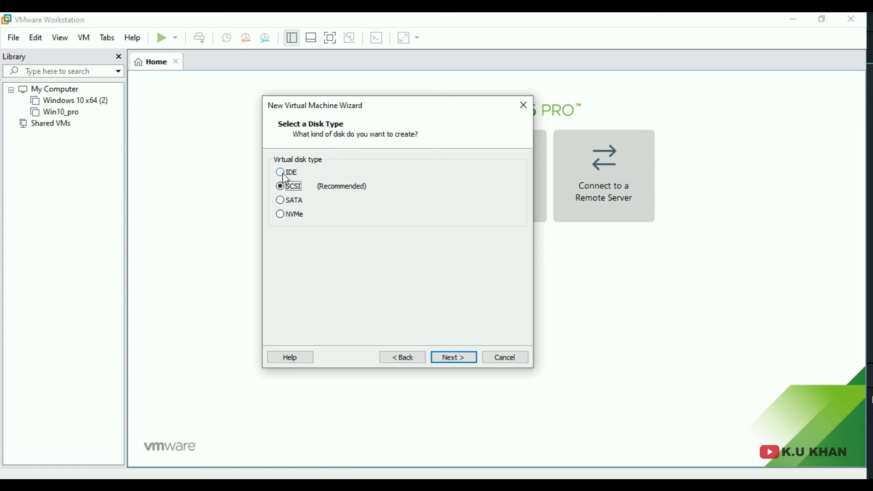
pyautogui.click(438, 352)
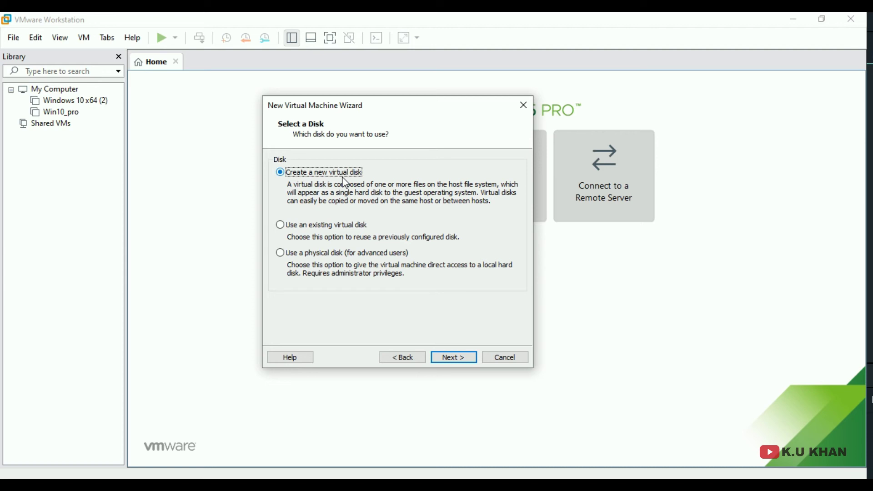
# - Weigh the existing and physical disk options, then choose Create a new virtual disk
pyautogui.click(344, 230)
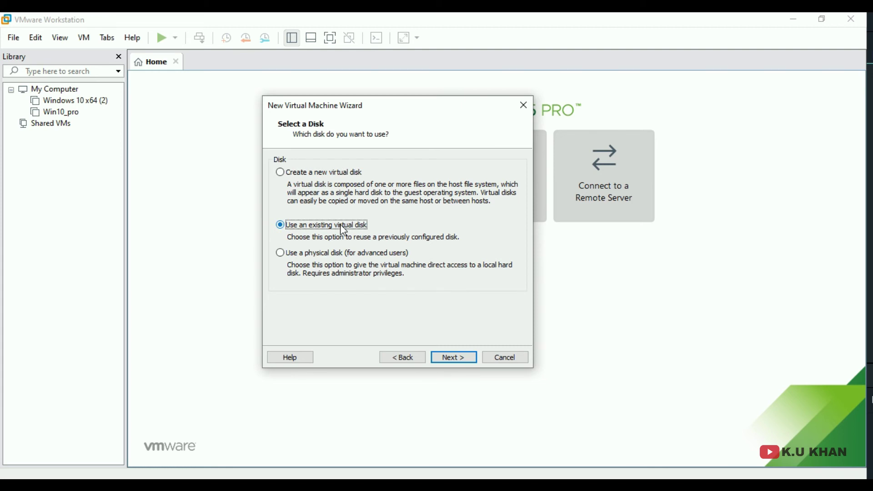
pyautogui.click(301, 255)
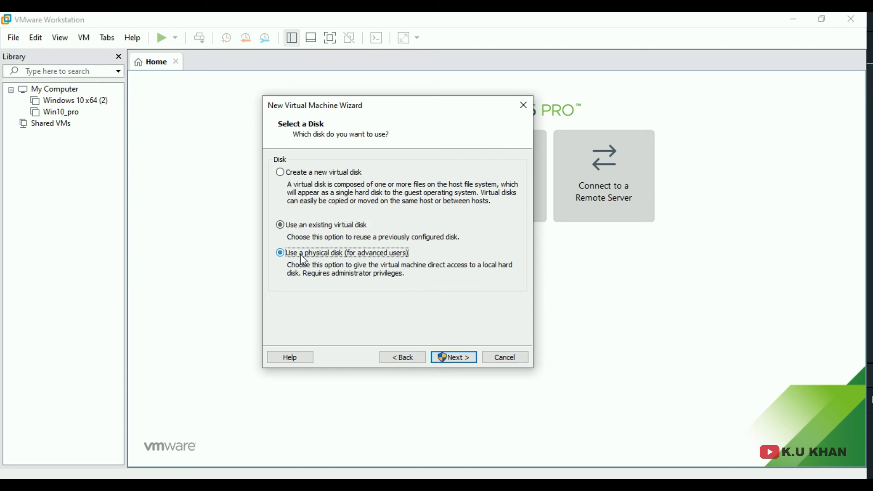
pyautogui.click(290, 174)
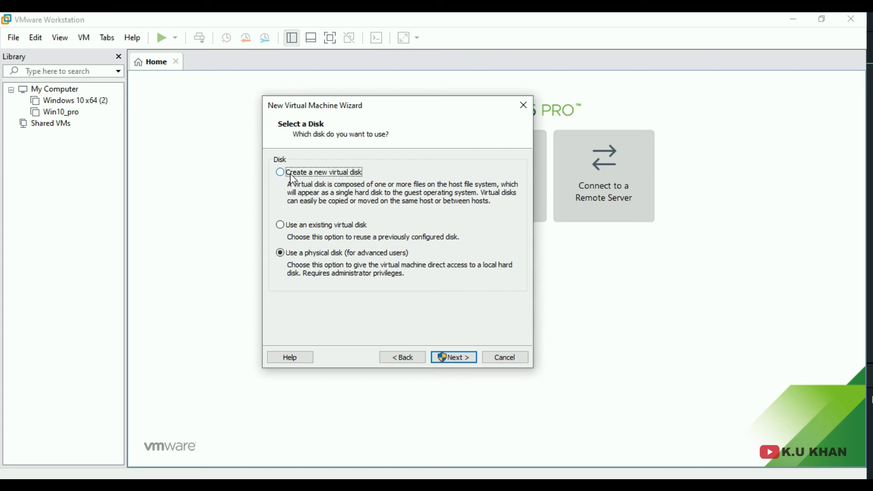
pyautogui.click(447, 360)
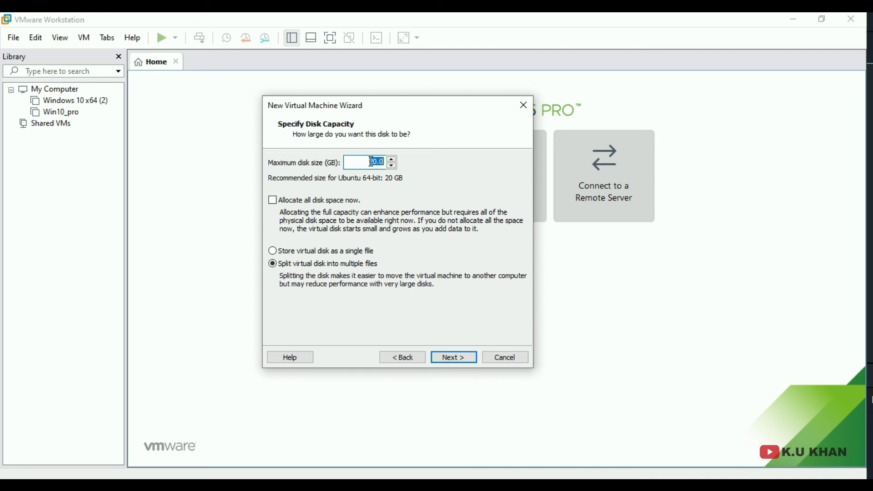
# - Keep the disk at 20.0 GB, stored as a single file without preallocating space
pyautogui.click(371, 161)
pyautogui.moveTo(370, 162); pyautogui.dragTo(381, 164)
pyautogui.click(276, 202)
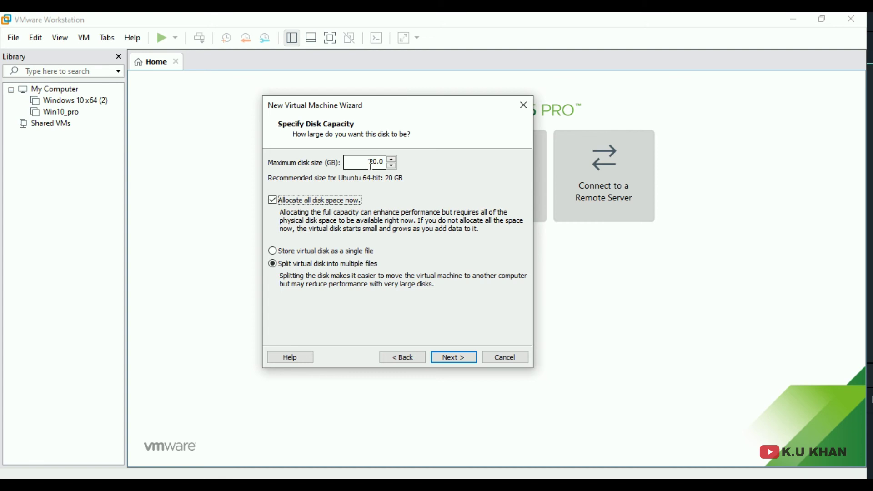
pyautogui.click(336, 257)
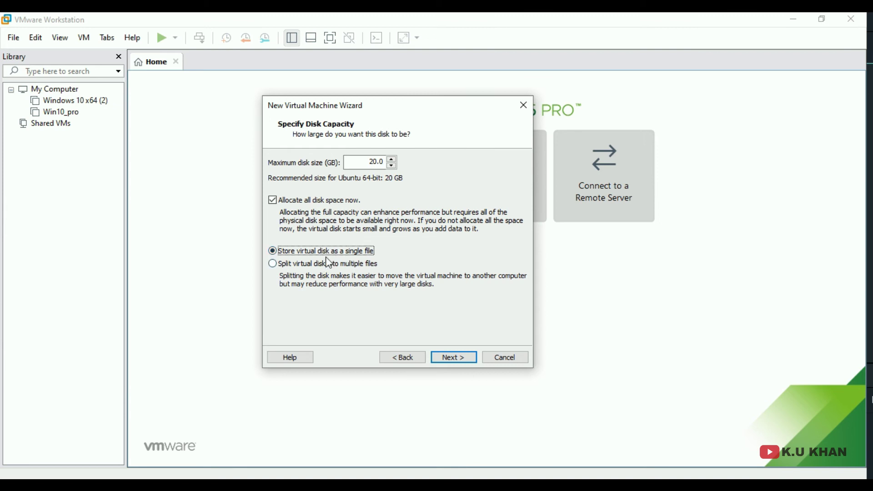
pyautogui.click(275, 201)
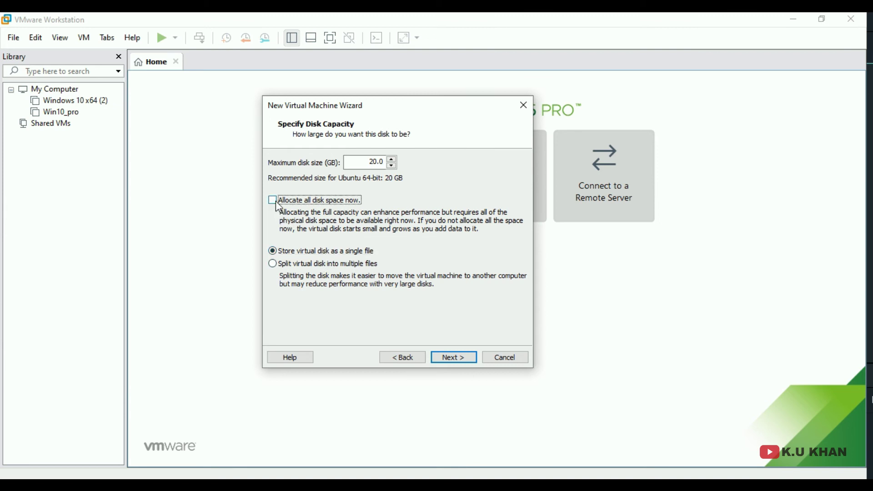
pyautogui.click(466, 360)
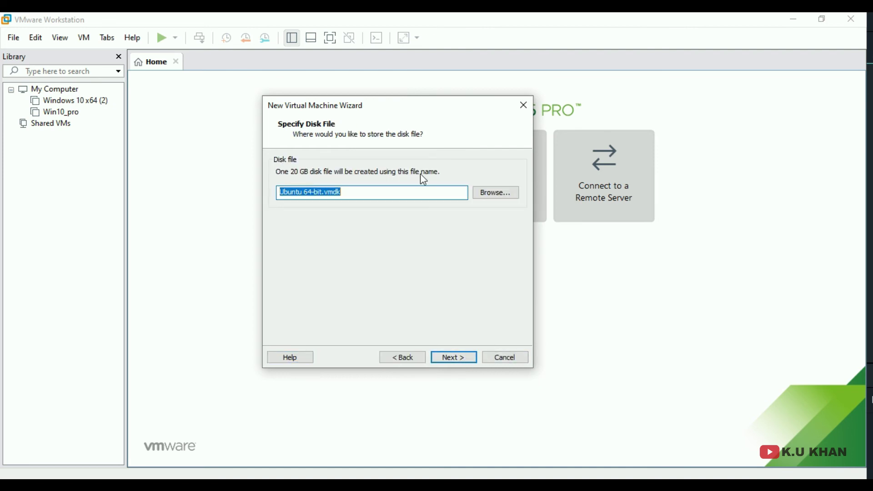
# - Set the disk file to G:\Ubuntu\Ubuntu 64-bit.vmdk and advance to the summary
pyautogui.click(492, 199)
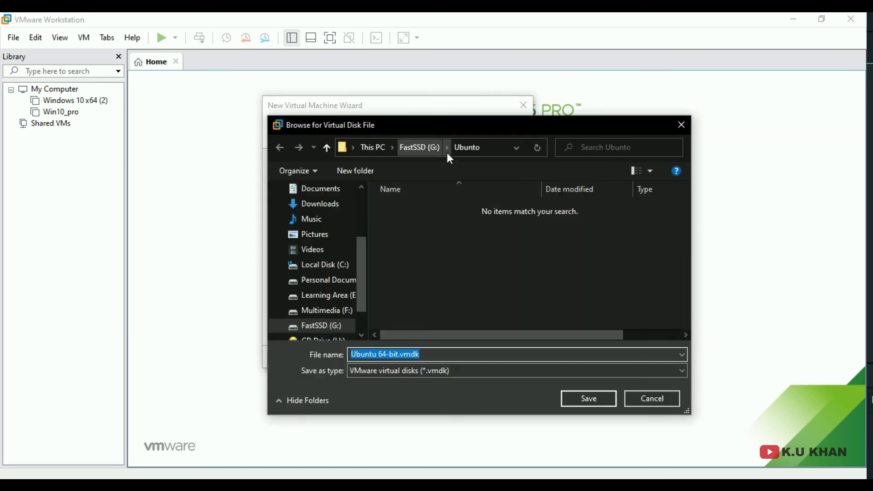
pyautogui.click(602, 404)
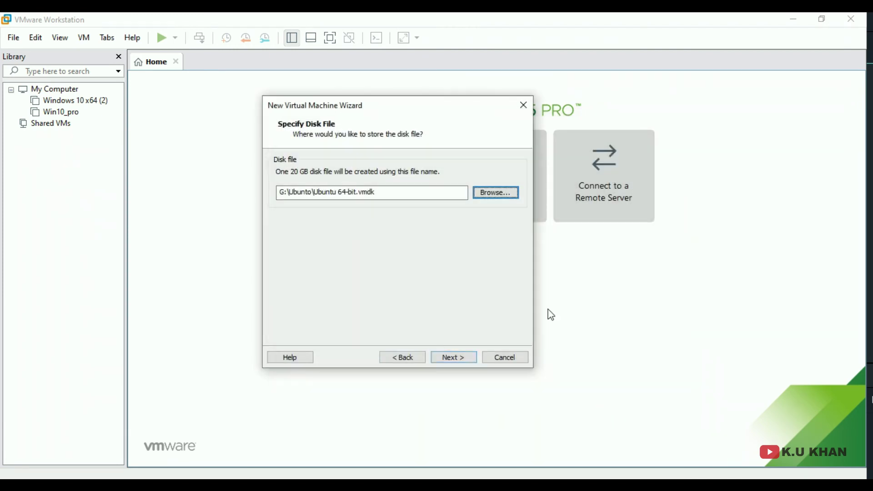
pyautogui.click(463, 361)
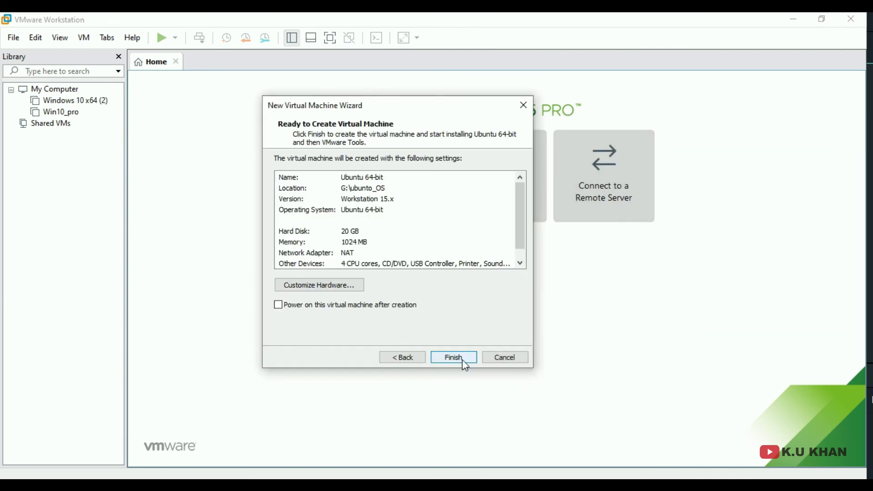
# - Add a second network adapter in the new VM's hardware settings
pyautogui.click(288, 290)
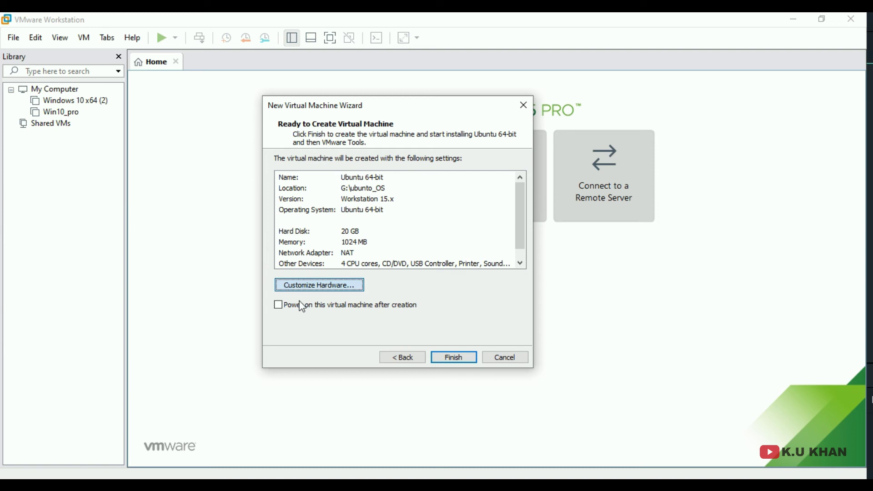
pyautogui.moveTo(355, 36); pyautogui.dragTo(537, 36)
pyautogui.click(396, 107)
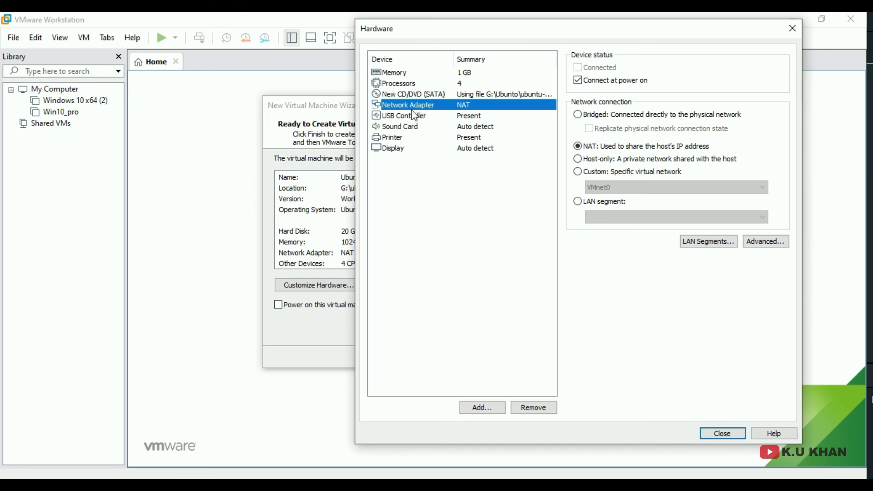
pyautogui.click(483, 408)
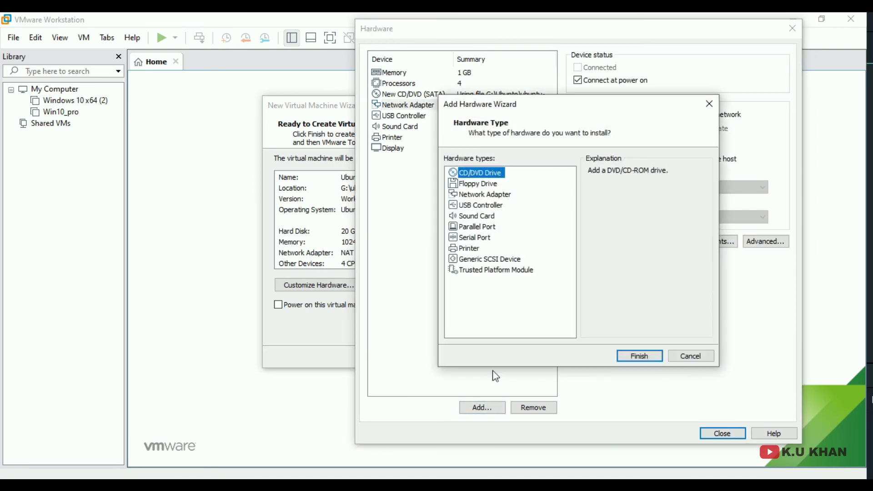
pyautogui.click(469, 196)
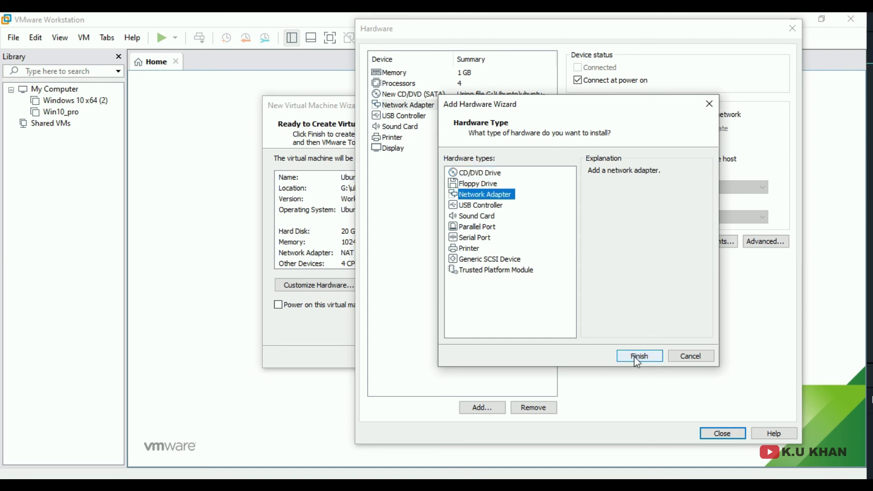
pyautogui.click(634, 356)
# - Confirm both adapters use NAT and finish creating the Ubuntu 64-bit machine
pyautogui.click(411, 107)
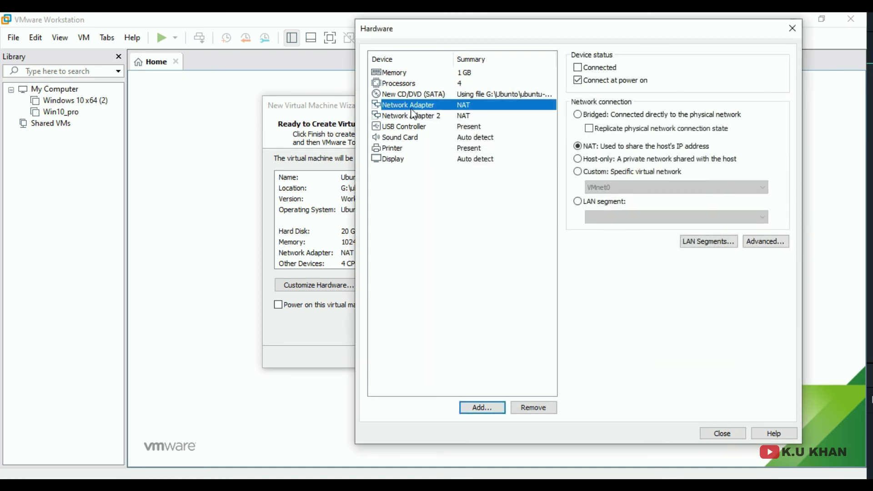
pyautogui.click(417, 116)
pyautogui.click(416, 106)
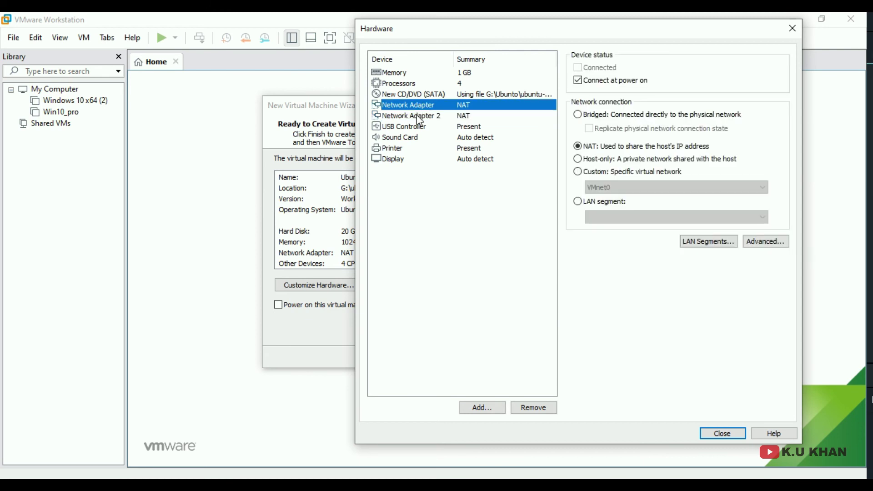
pyautogui.click(417, 116)
pyautogui.click(722, 433)
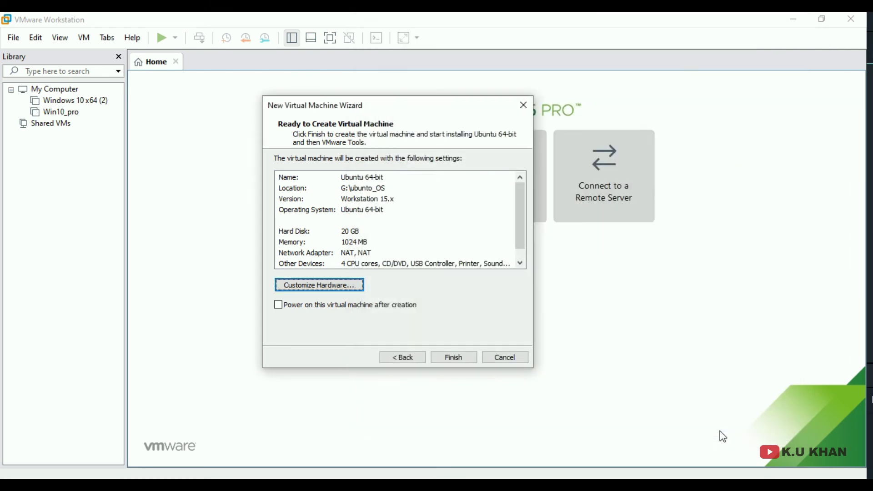
pyautogui.click(448, 357)
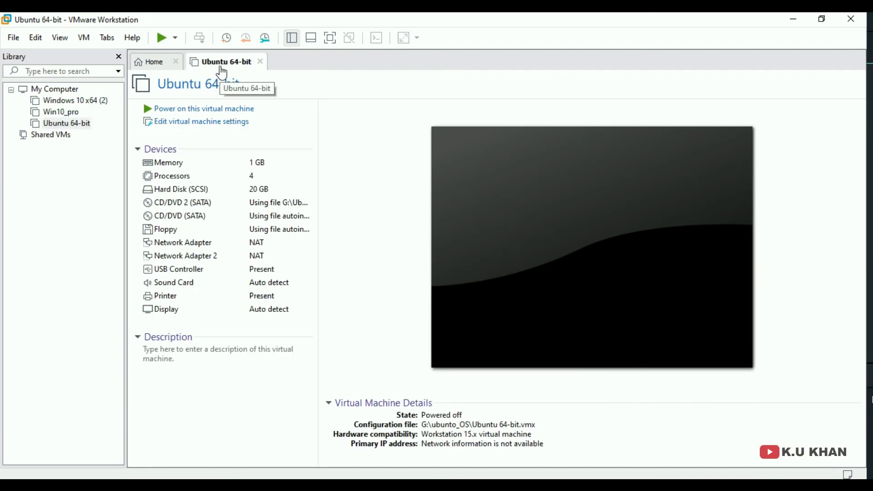
# - Power on the Ubuntu 64-bit VM, dismissing the printing warning and Easy Install hint during installation
pyautogui.click(187, 114)
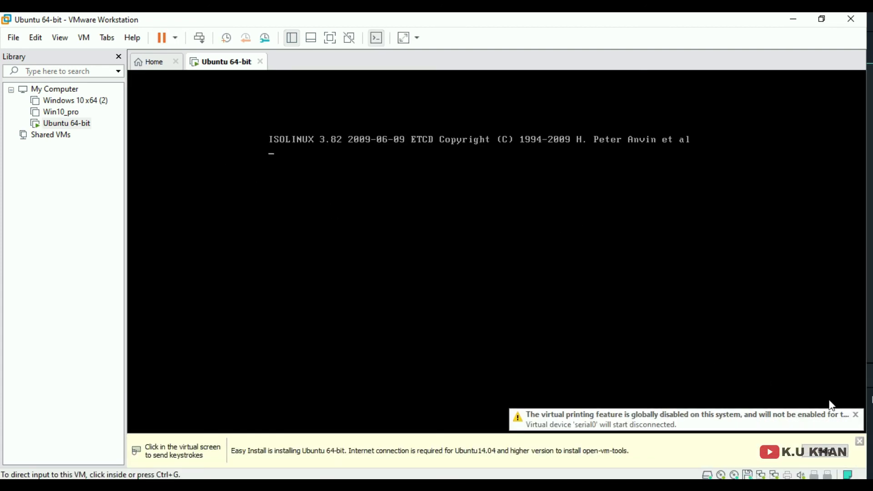
pyautogui.click(856, 415)
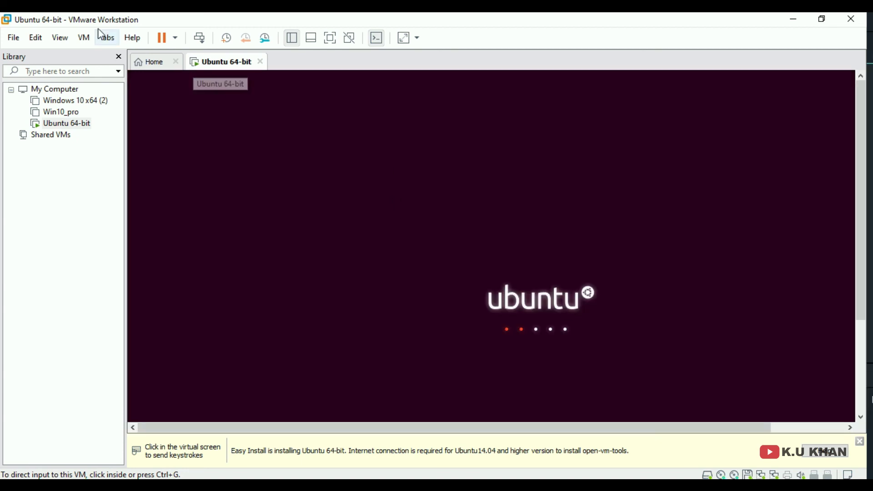
pyautogui.click(61, 38)
pyautogui.click(71, 54)
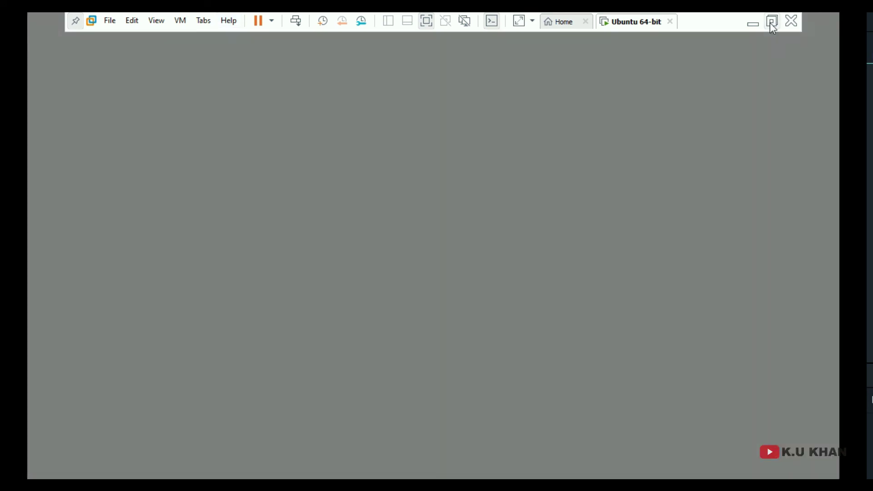
pyautogui.click(772, 21)
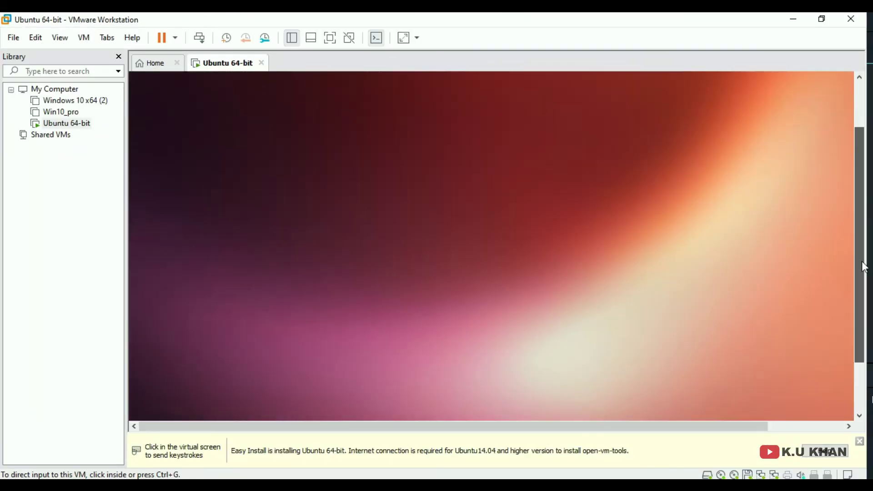
pyautogui.moveTo(861, 261); pyautogui.dragTo(861, 253)
pyautogui.moveTo(650, 426); pyautogui.dragTo(683, 425)
pyautogui.click(532, 288)
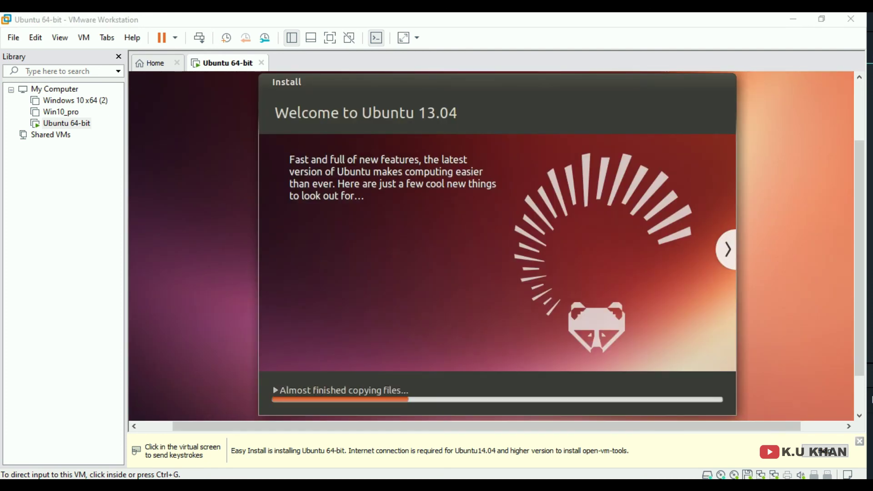
pyautogui.click(859, 441)
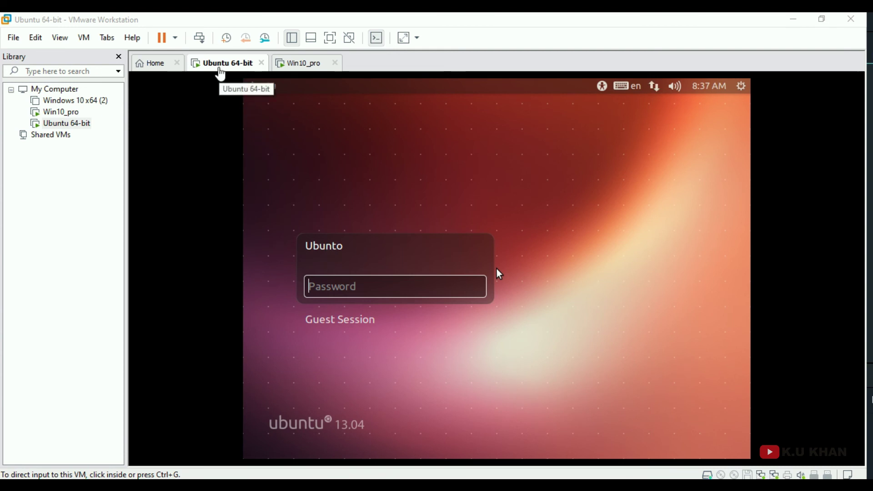
# - Switch the Ubuntu VM to full screen and log in with the account password
pyautogui.click(68, 40)
pyautogui.click(80, 55)
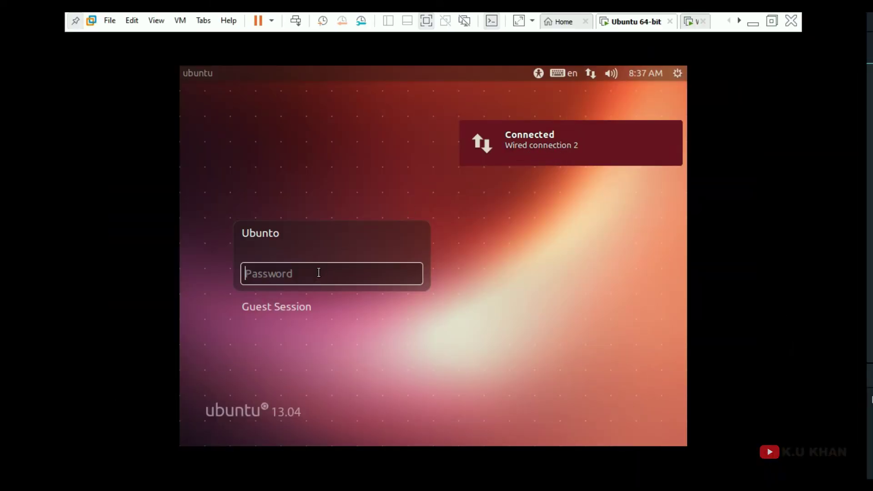
pyautogui.write('•••')
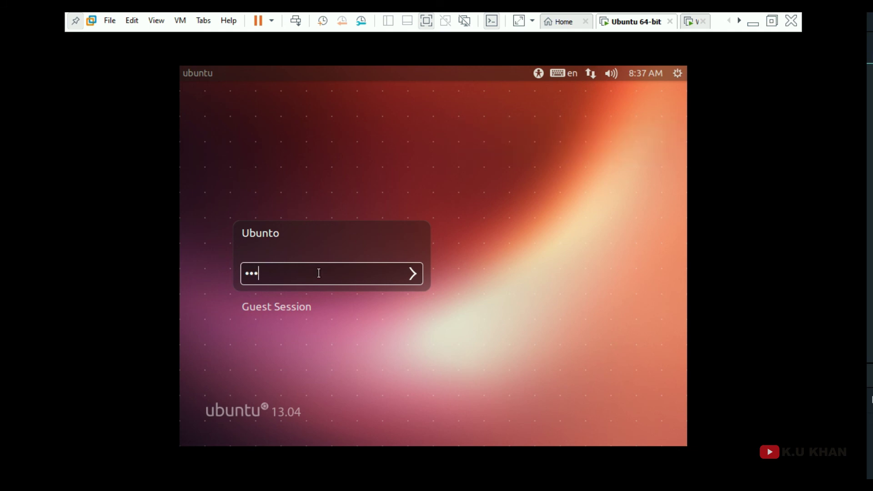
pyautogui.press('Return')
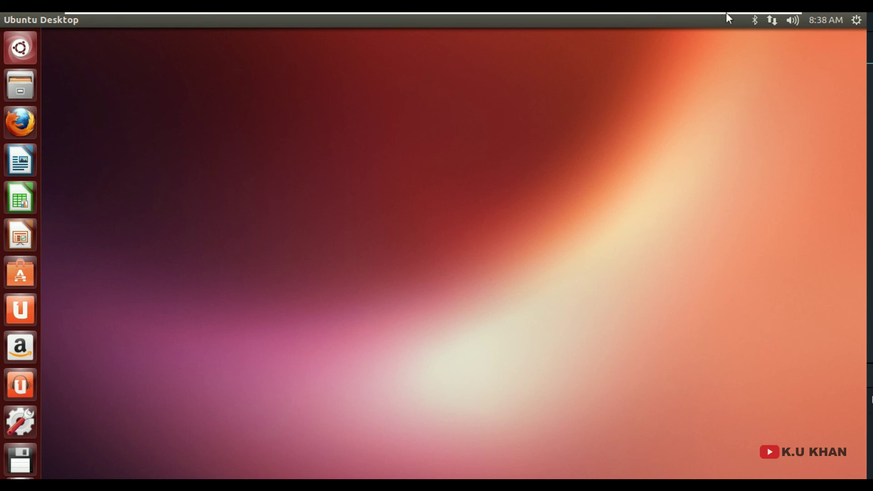
# - Minimize the other windows and bring the Ubuntu desktop back in windowed view
pyautogui.moveTo(727, 13)
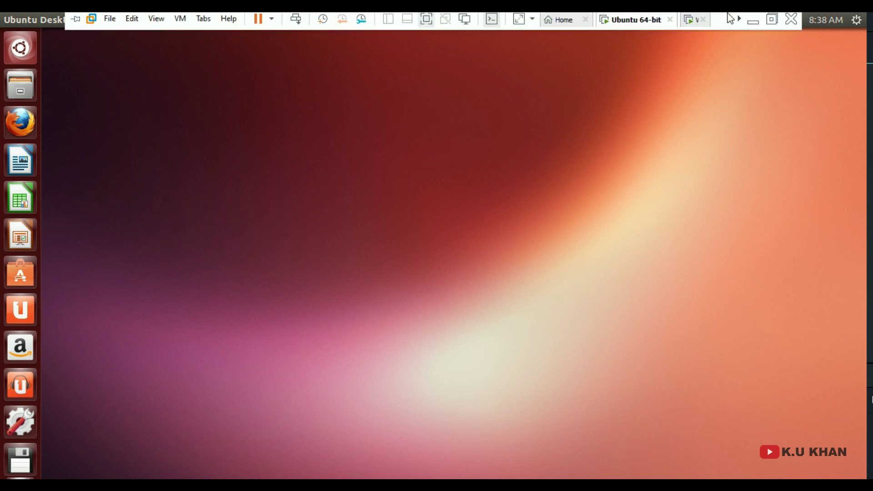
pyautogui.click(753, 23)
pyautogui.click(791, 29)
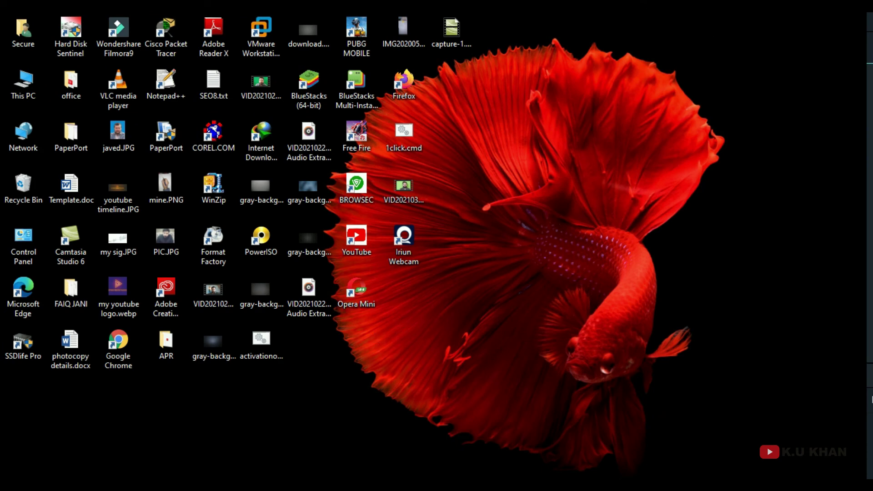
pyautogui.click(180, 424)
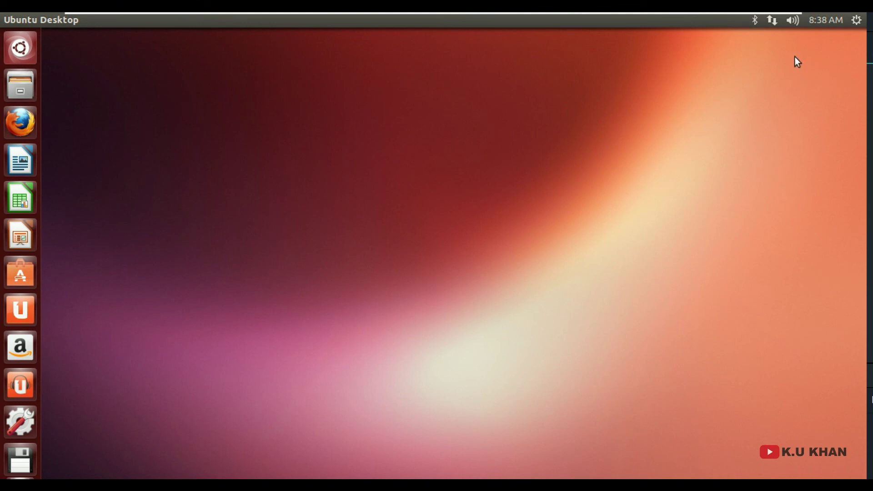
pyautogui.click(781, 19)
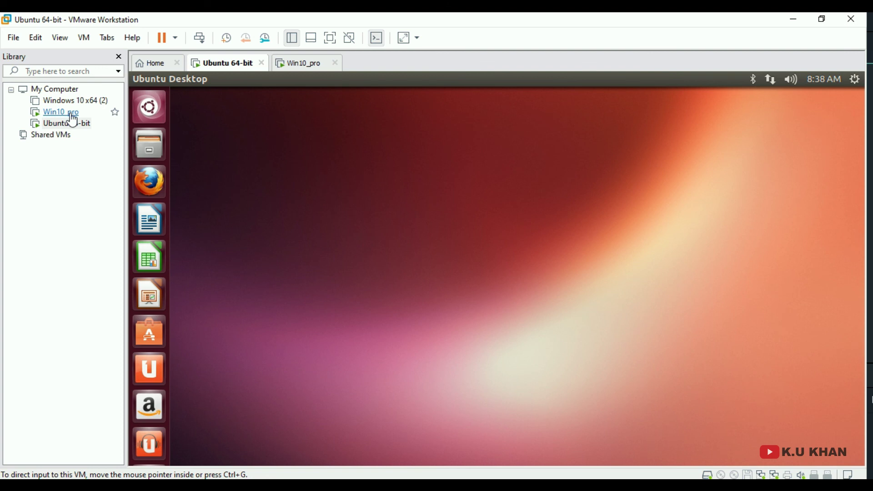
# - Alternate between the Win10_pro and Ubuntu 64-bit tabs, ending on Win10_pro
pyautogui.click(297, 66)
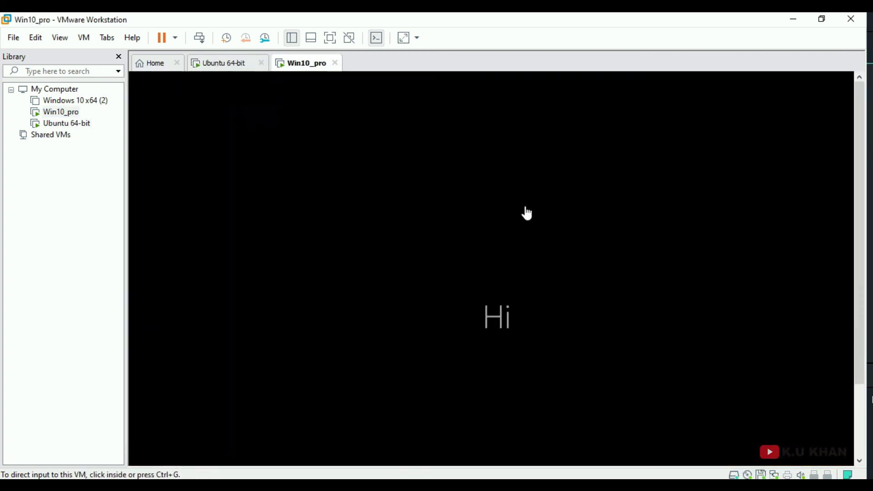
pyautogui.moveTo(857, 222); pyautogui.dragTo(858, 293)
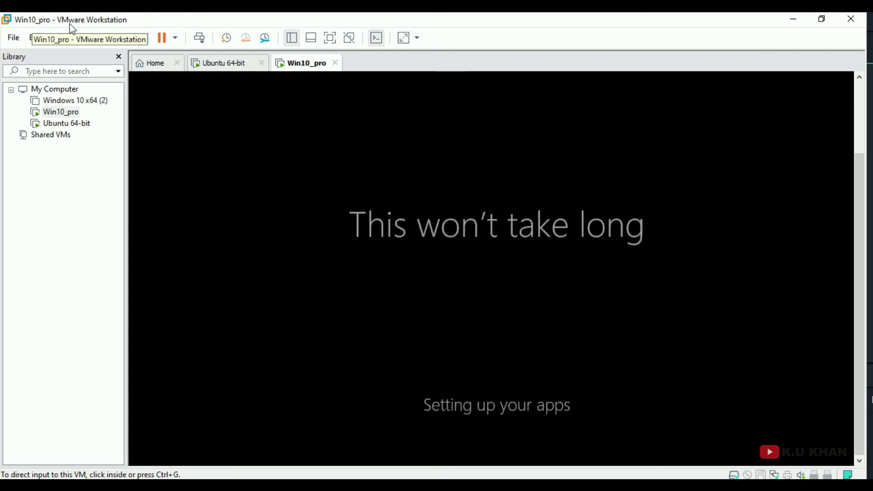
pyautogui.click(223, 63)
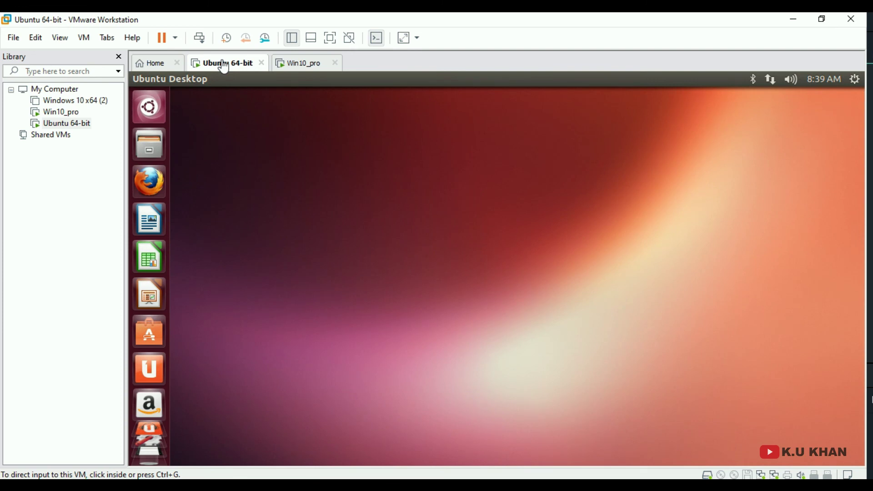
pyautogui.click(300, 68)
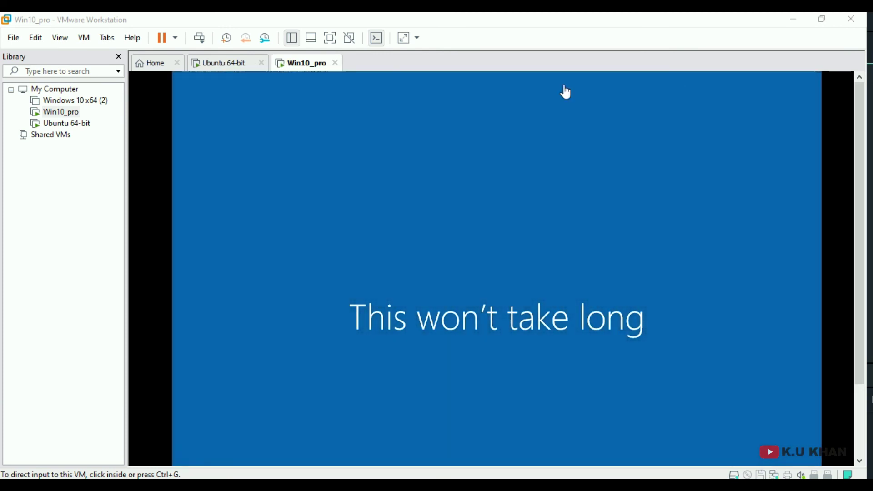
pyautogui.click(230, 65)
pyautogui.click(303, 69)
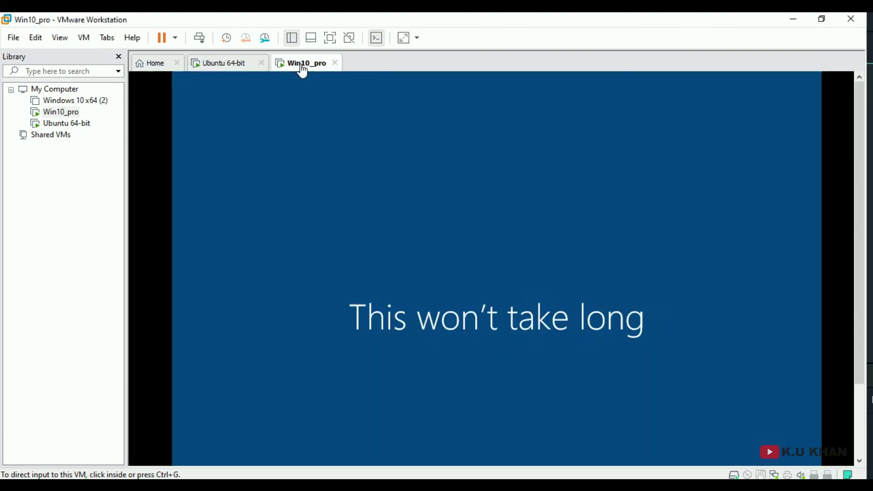
pyautogui.click(242, 70)
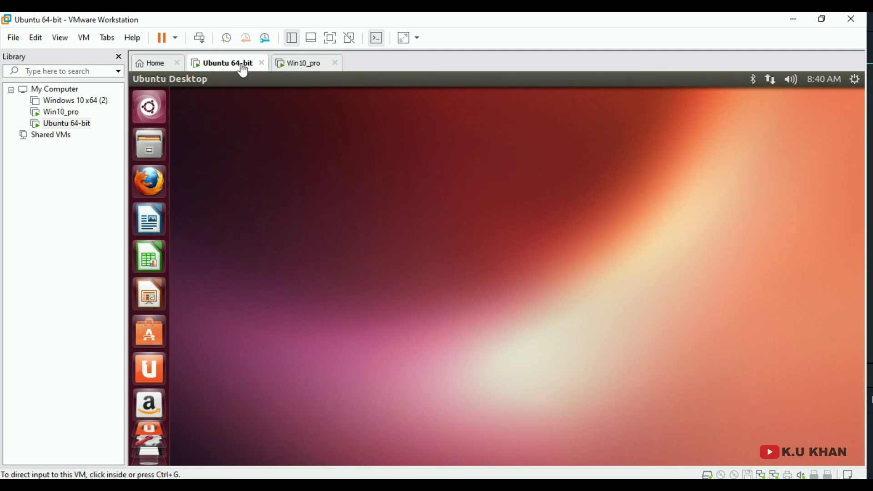
pyautogui.click(298, 73)
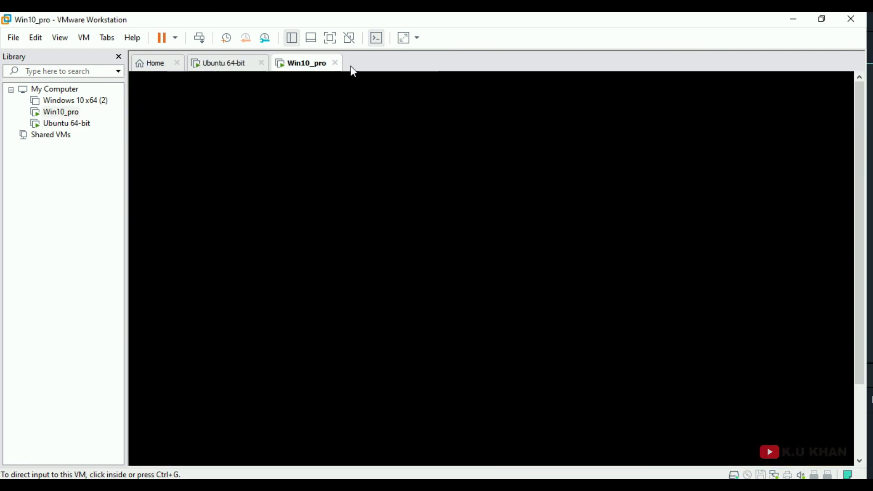